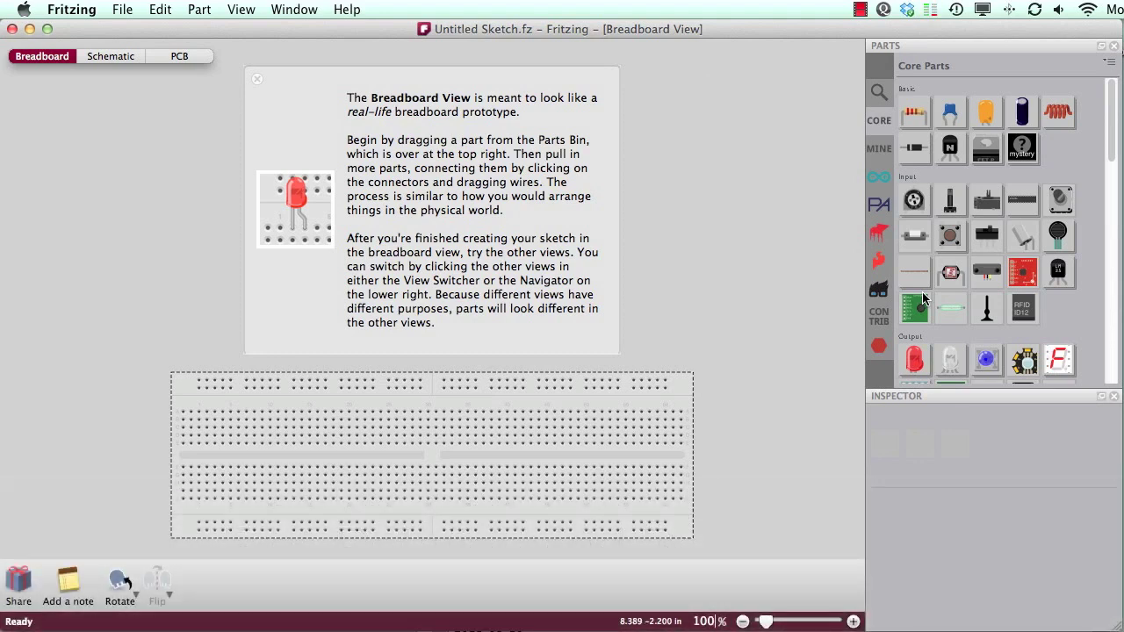
Dismiss the Breadboard View welcome note so only the empty breadboard remains.
mouse_move(924, 299)
Close the introduction panel and place a blue Super Flux LED above the breadboard.
left_click(257, 80)
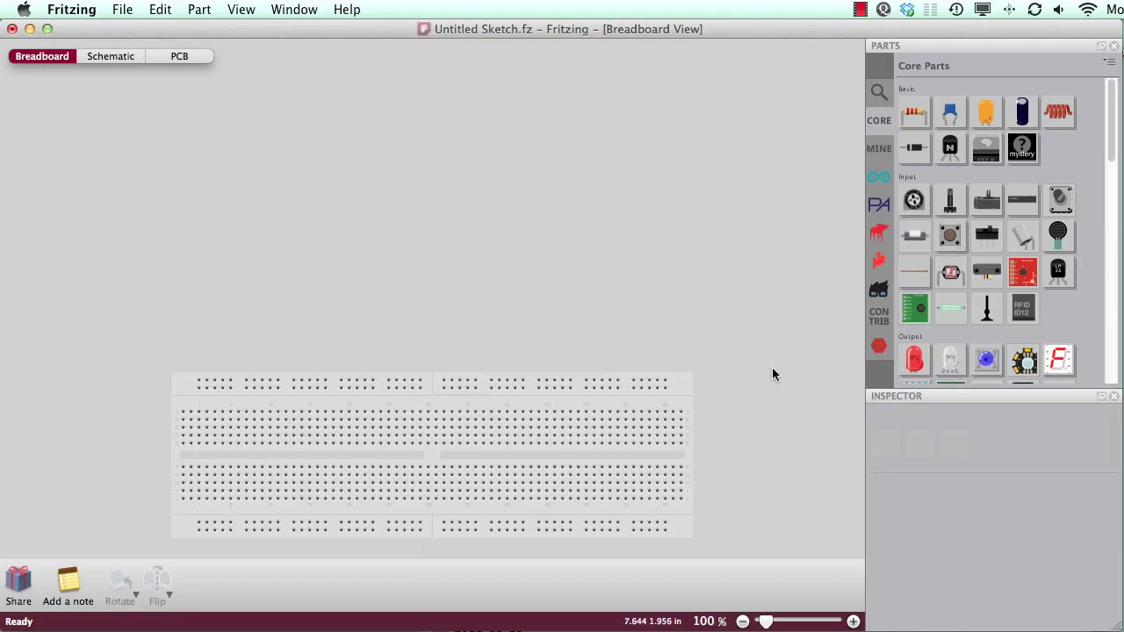
mouse_move(982, 370)
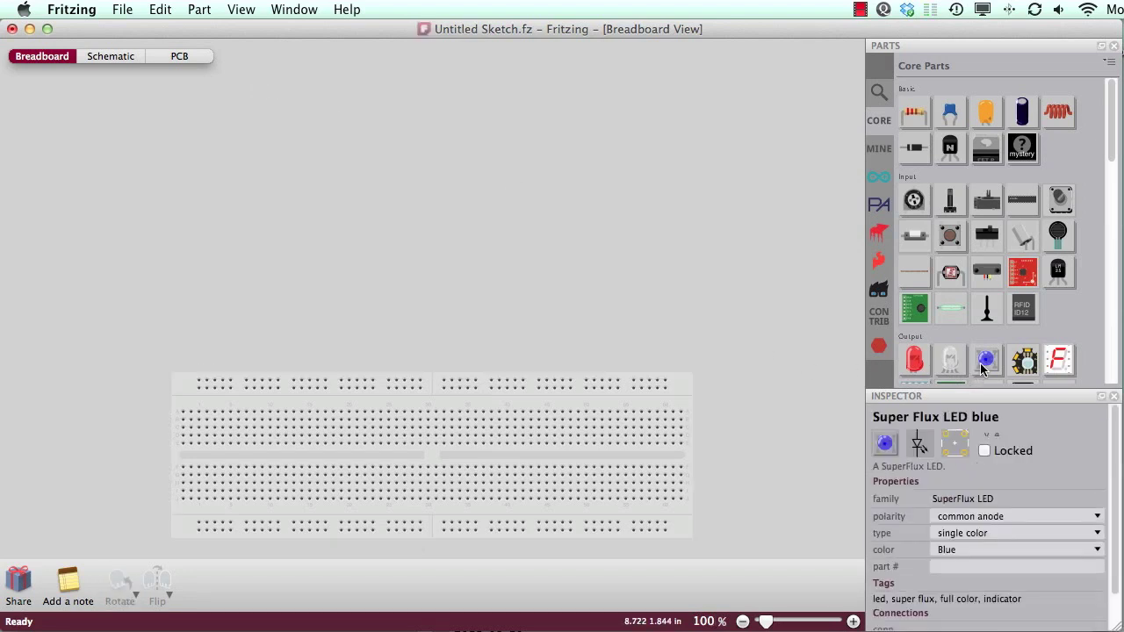
left_click_drag(983, 364, 719, 311)
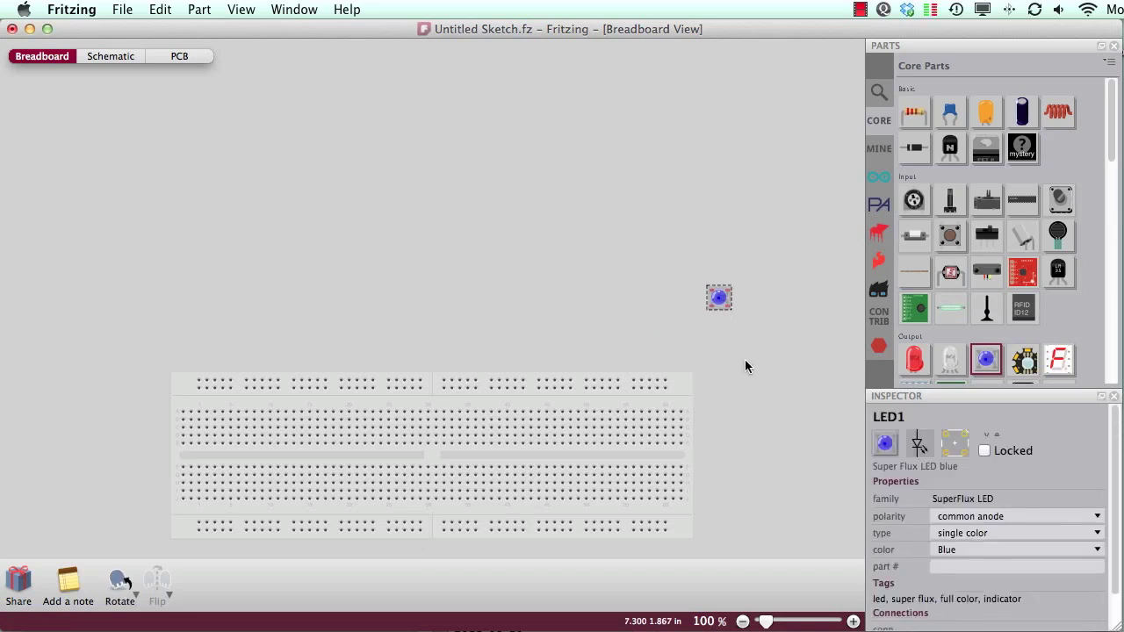
Change LED1's type to RGB in the Inspector.
left_click(1008, 531)
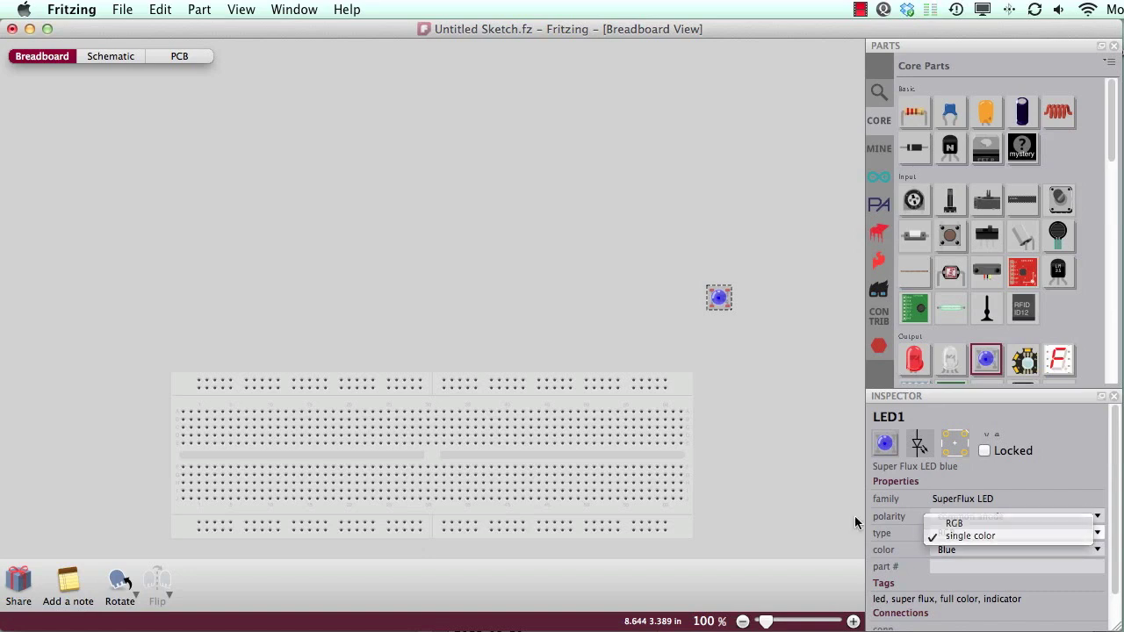
left_click(954, 523)
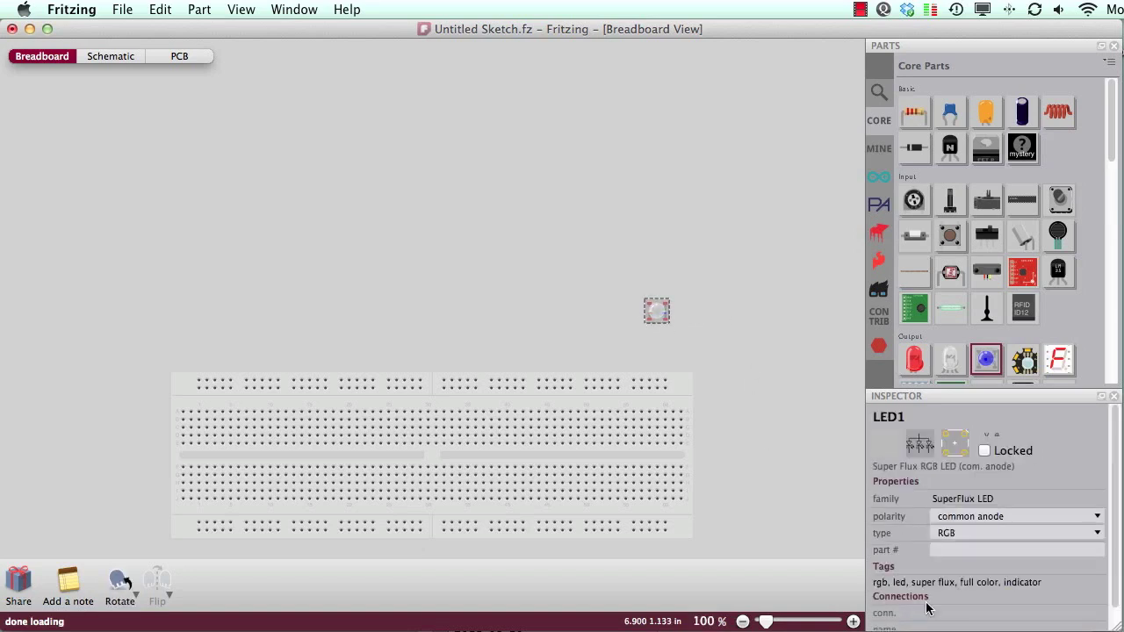
left_click(853, 622)
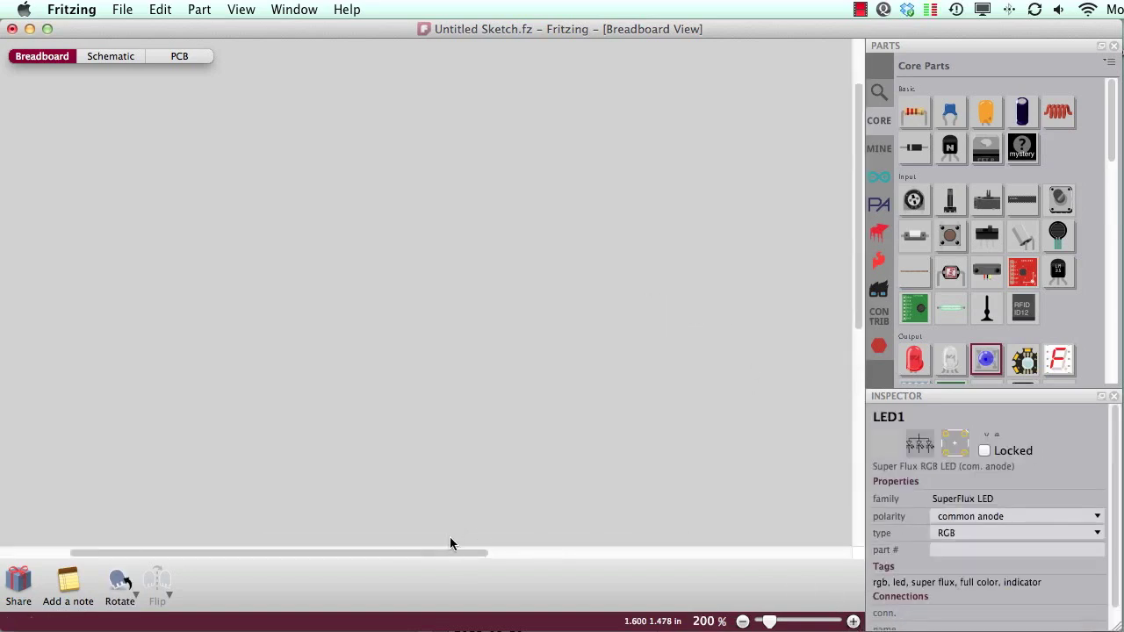
left_click_drag(452, 553, 619, 553)
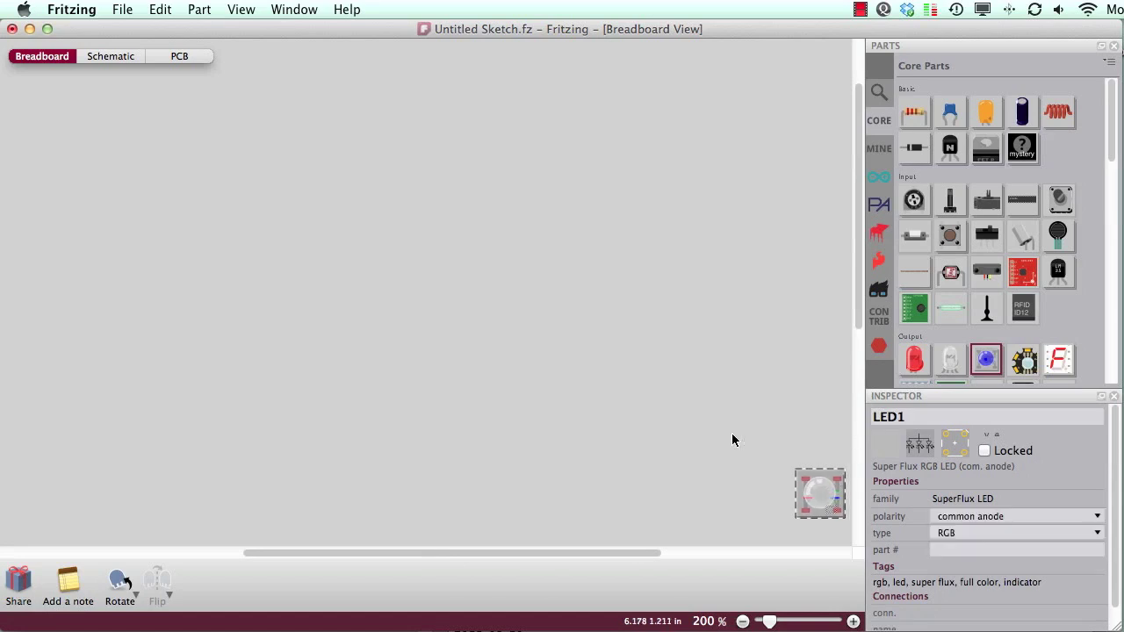
Centre the RGB LED, inspect its pins up close, then return to 200% zoom.
left_click(853, 621)
left_click(853, 621)
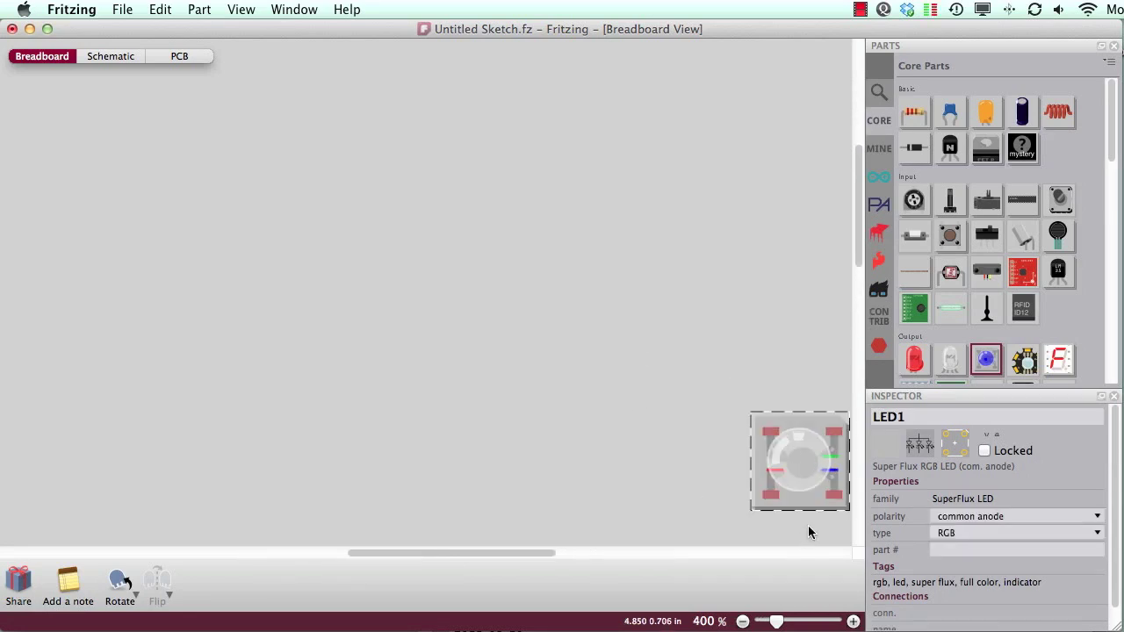
left_click_drag(792, 466, 650, 393)
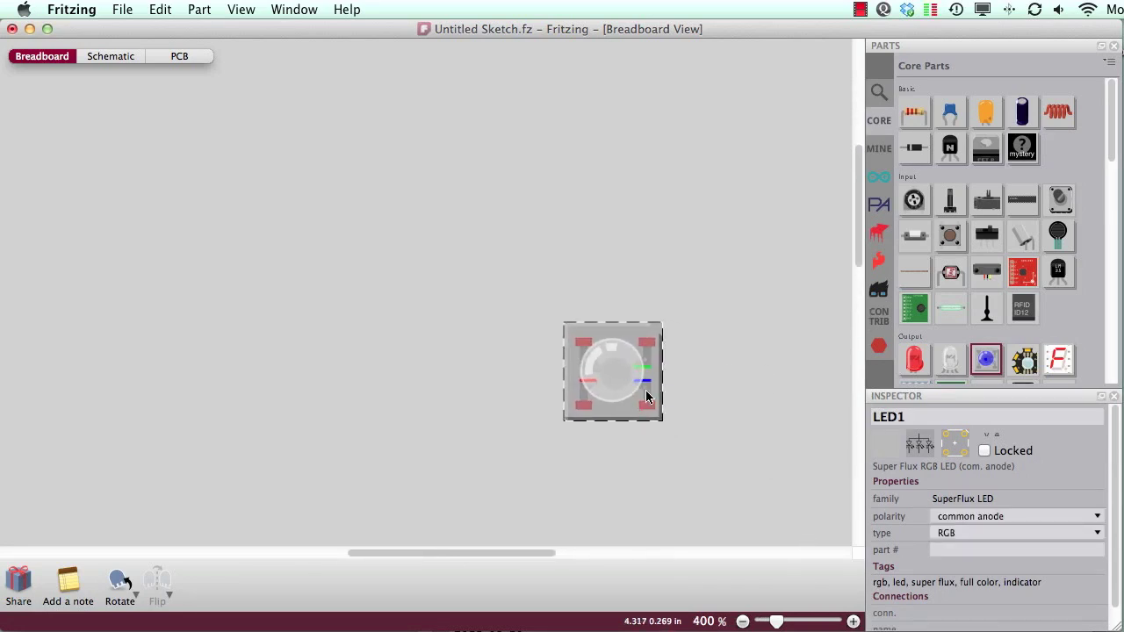
left_click(680, 385)
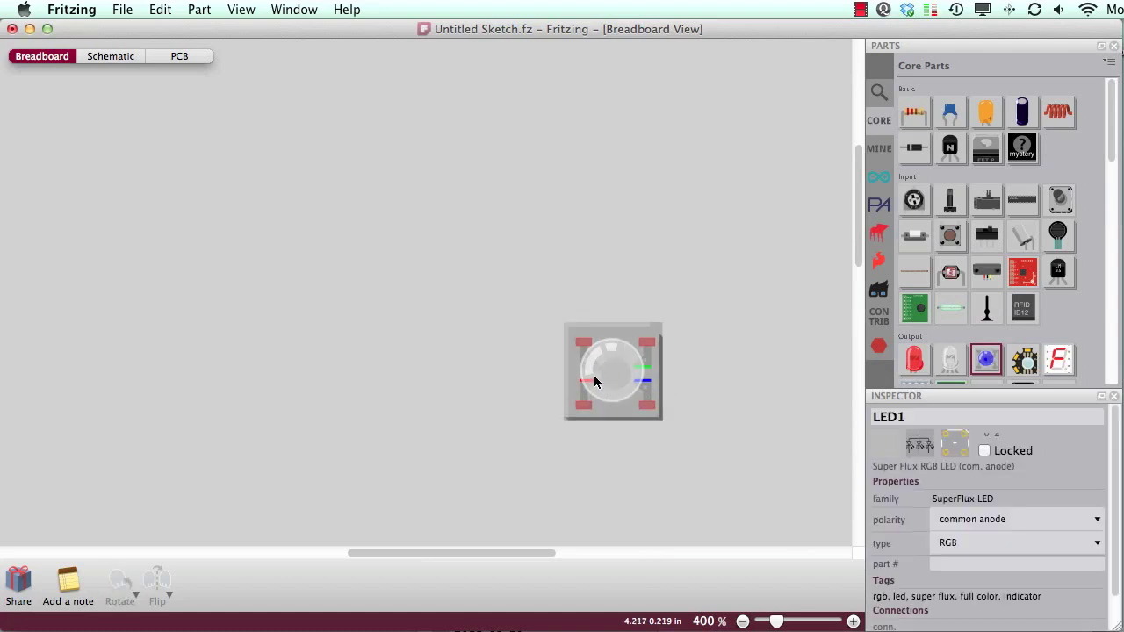
mouse_move(583, 343)
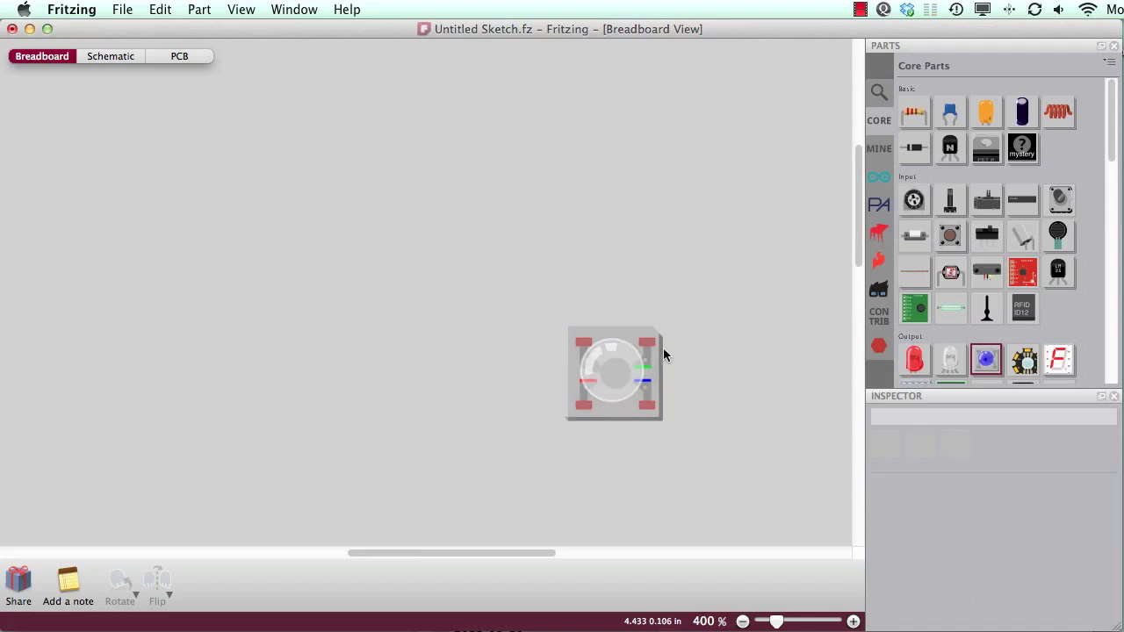
left_click(614, 383)
left_click(742, 622)
left_click(742, 622)
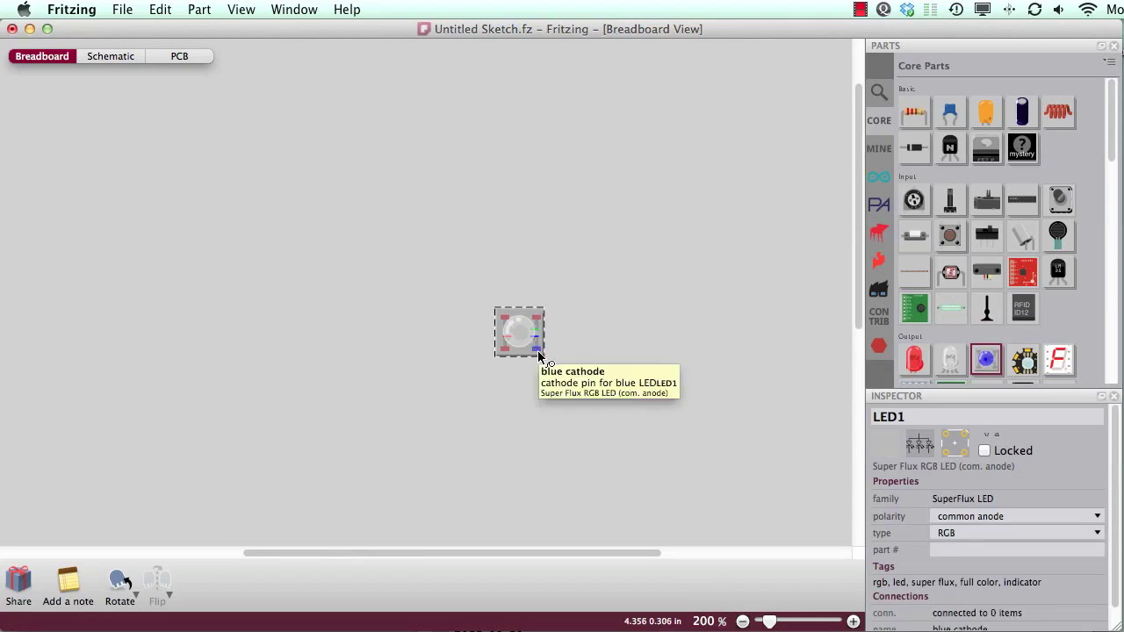
At 150% zoom, move the RGB LED down just above the breadboard.
left_click(655, 504)
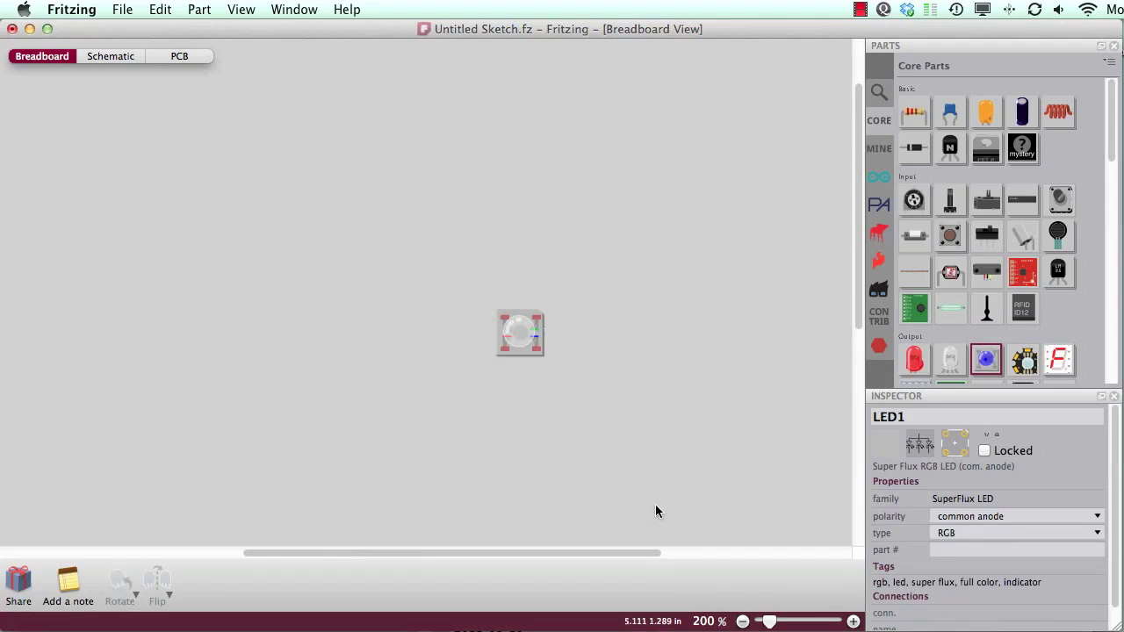
left_click(743, 621)
left_click_drag(857, 296, 809, 414)
left_click_drag(501, 137, 584, 290)
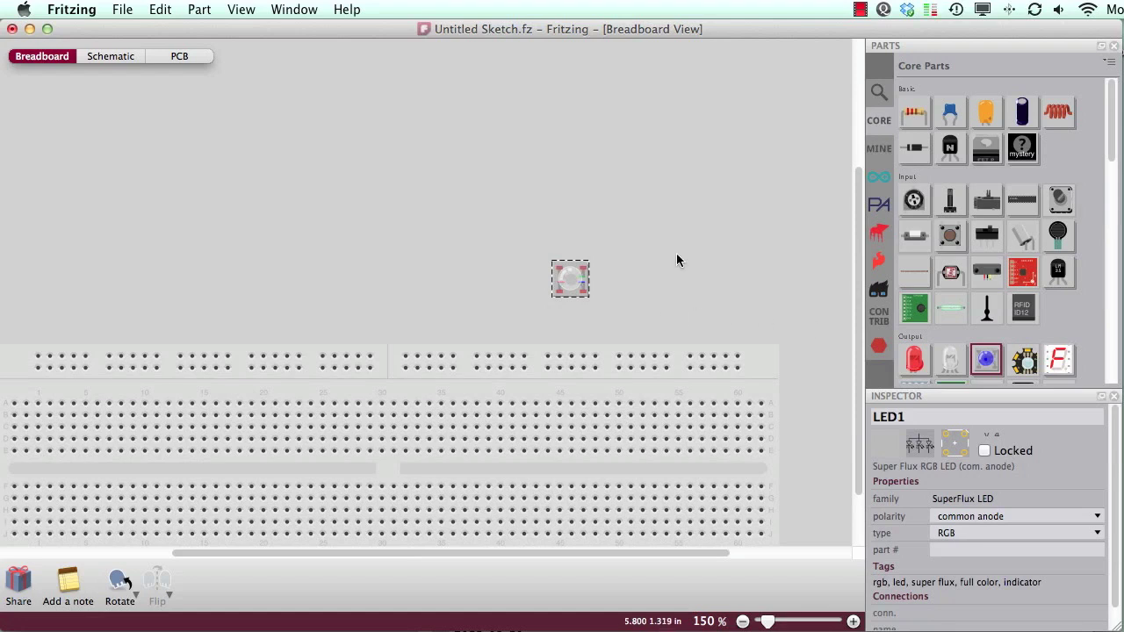
Rotate the RGB LED 45° counter-clockwise.
left_click(676, 260)
left_click(566, 286)
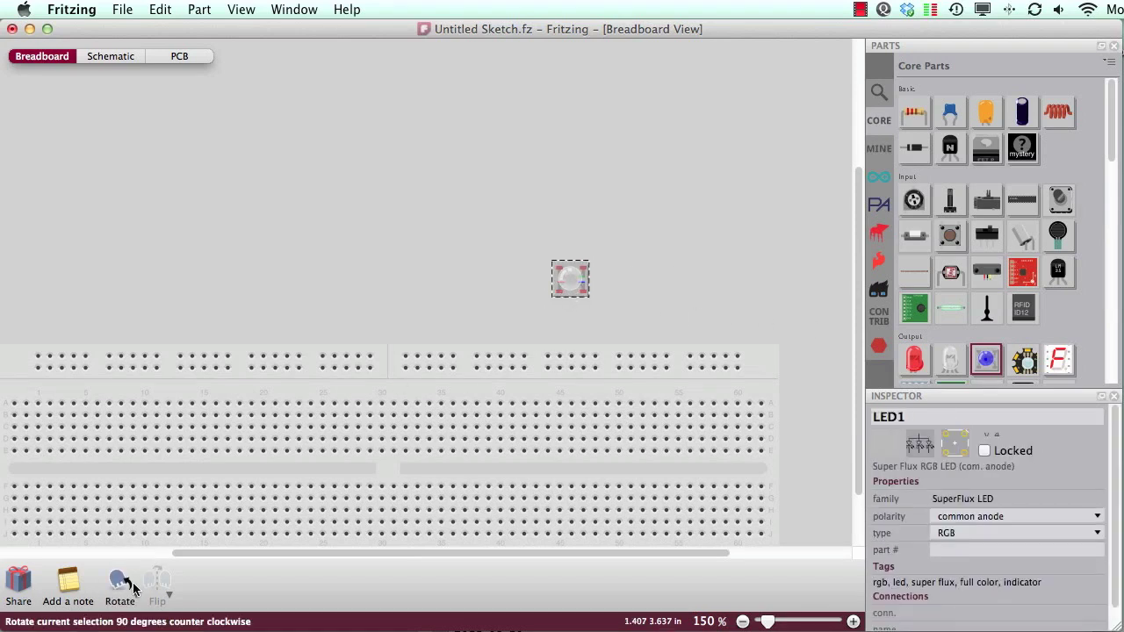
left_click(134, 588)
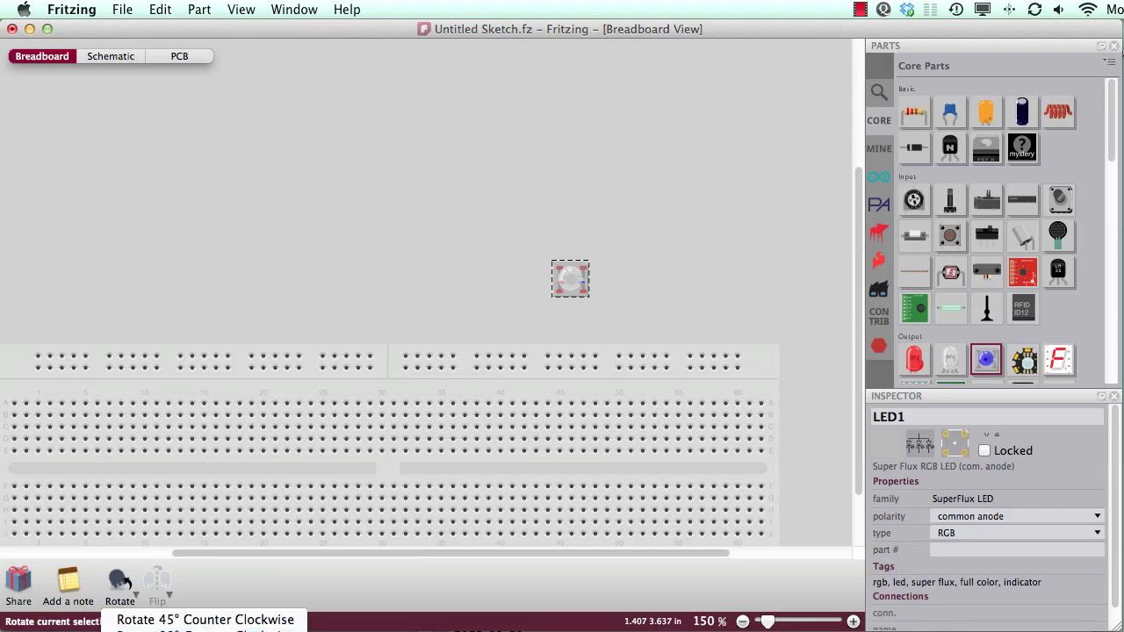
left_click(256, 620)
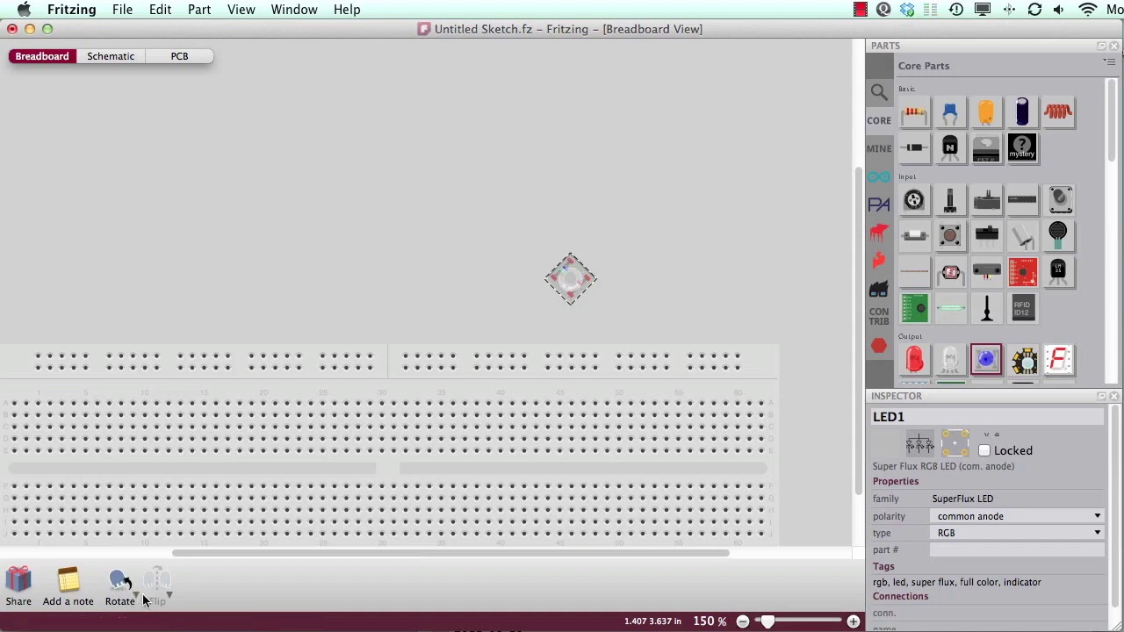
left_click(465, 186)
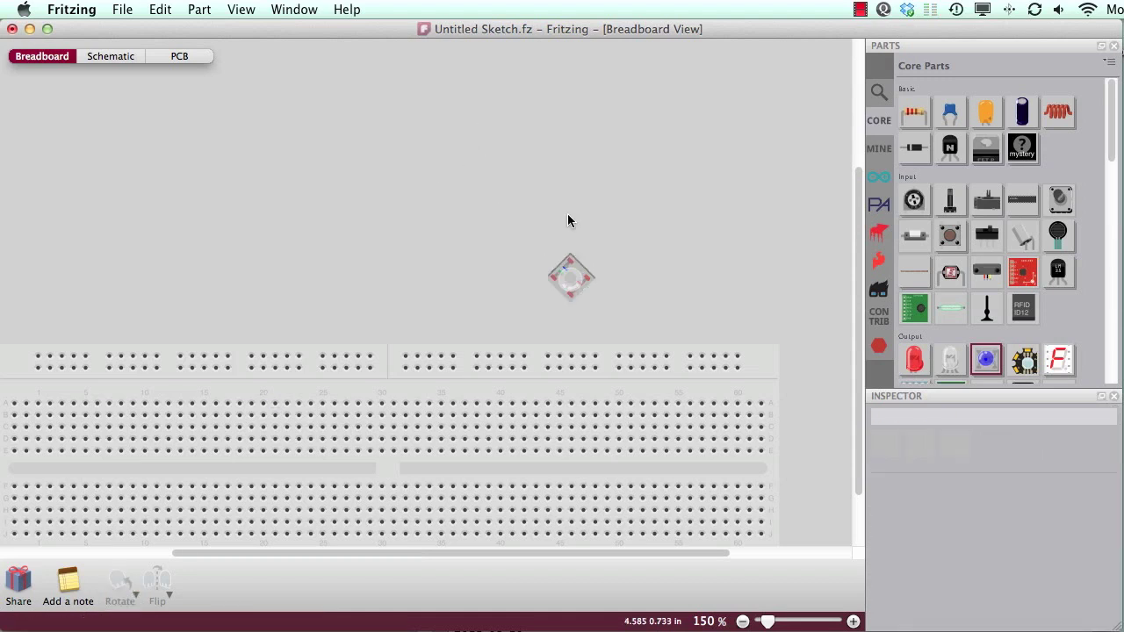
Turn the RGB LED nearly level and seat it in rows A–E near column 45.
left_click(568, 263)
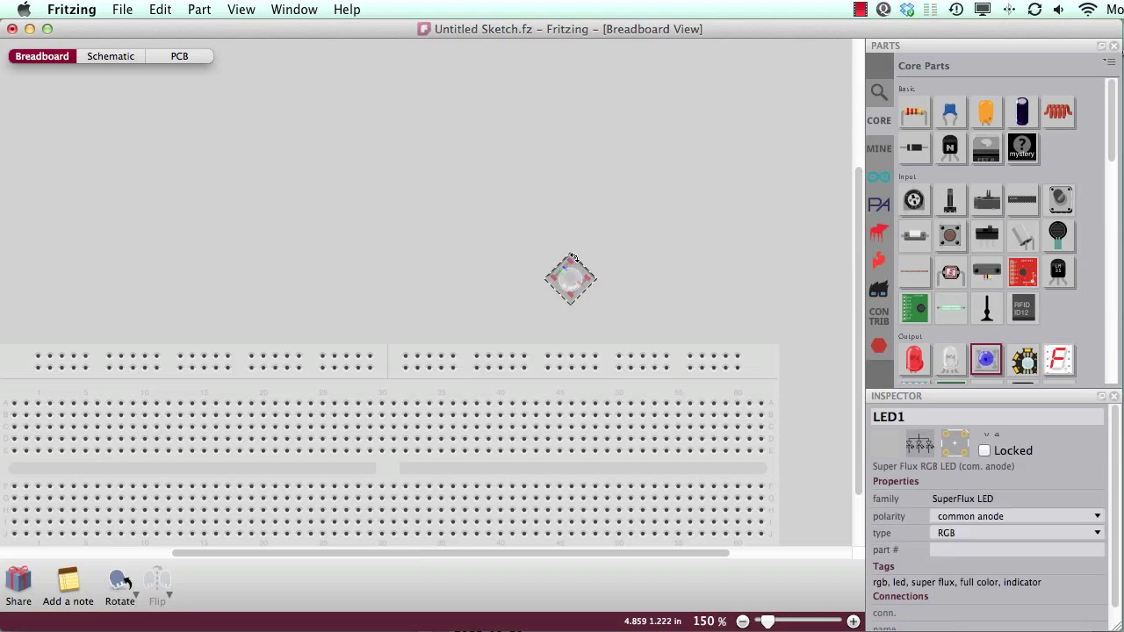
left_click_drag(571, 258, 594, 288)
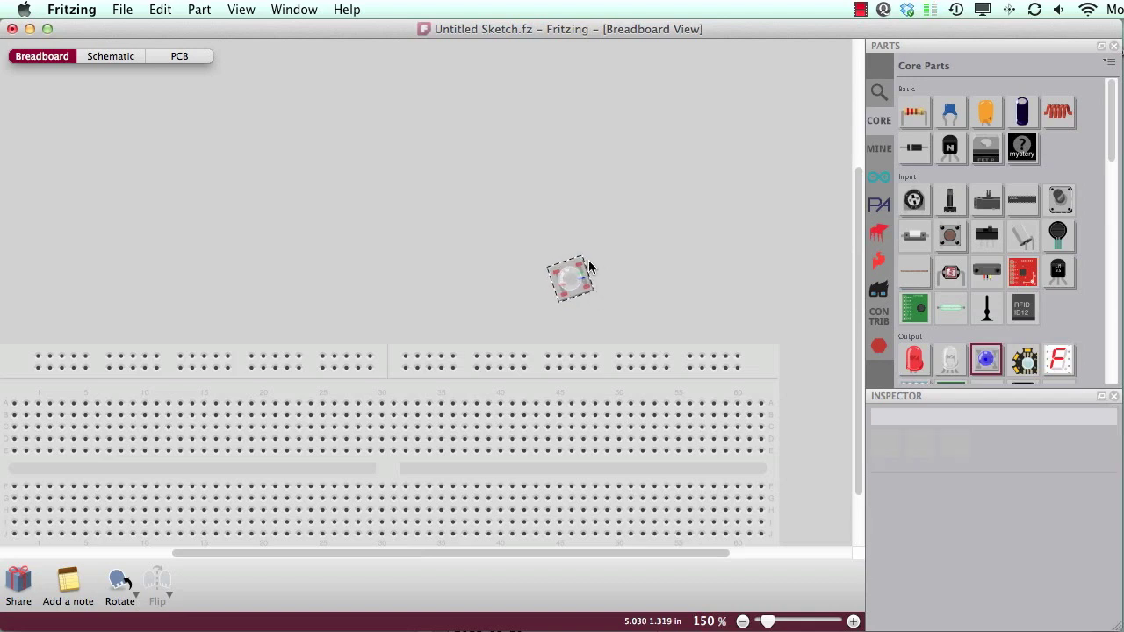
left_click_drag(583, 261, 555, 424)
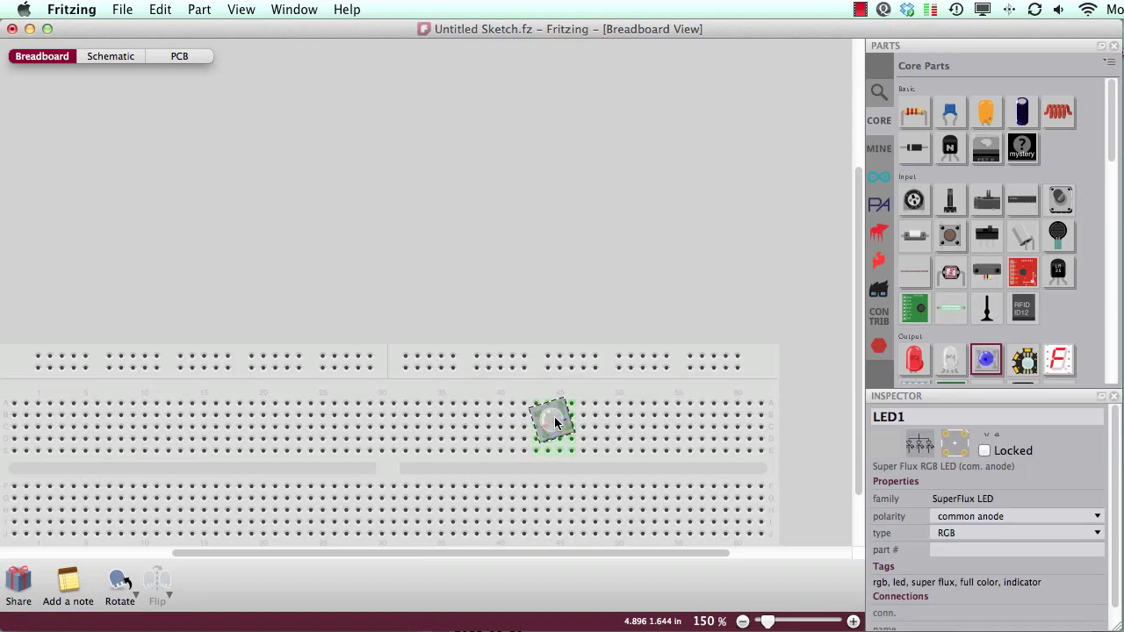
Move the breadboard with its RGB LED higher up the canvas.
left_click(546, 274)
left_click_drag(856, 378, 852, 448)
left_click(443, 420)
left_click_drag(389, 396, 413, 211)
left_click(597, 481)
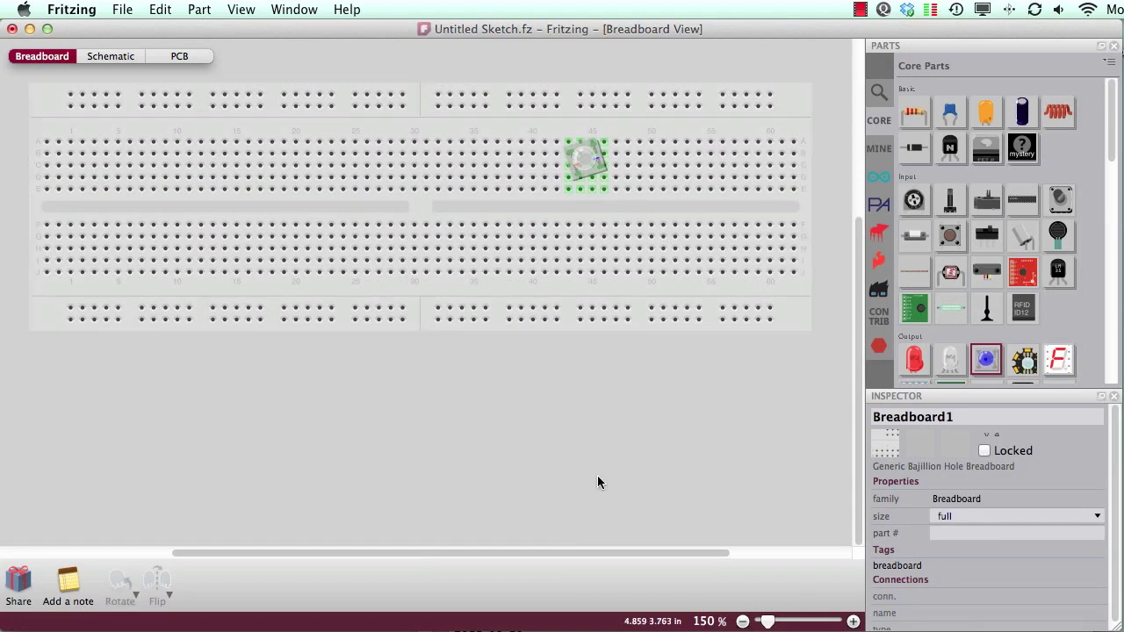
left_click(571, 155)
left_click(568, 186)
Place an Arduino Uno R3 below the breadboard.
scroll(948, 317, "down", 10)
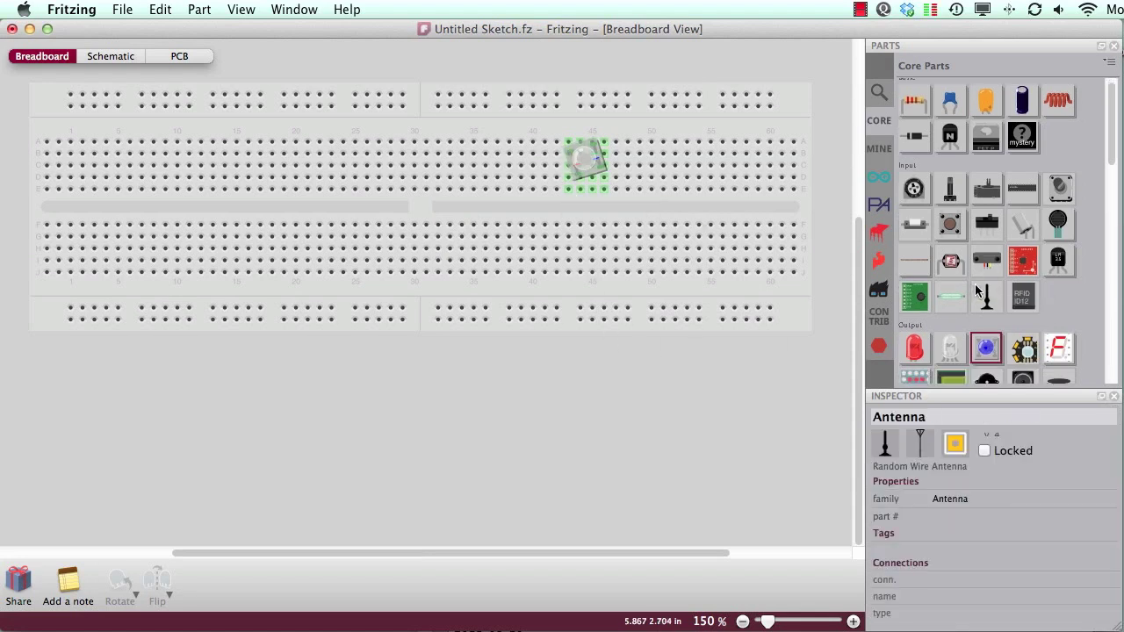
scroll(971, 321, "down", 5)
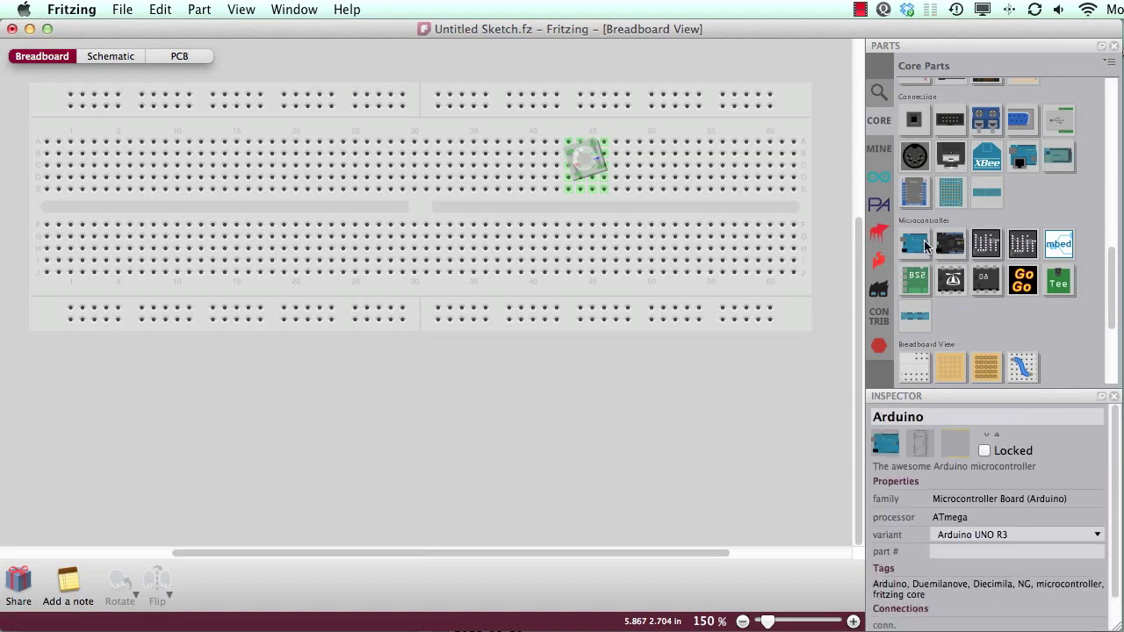
left_click_drag(924, 239, 446, 374)
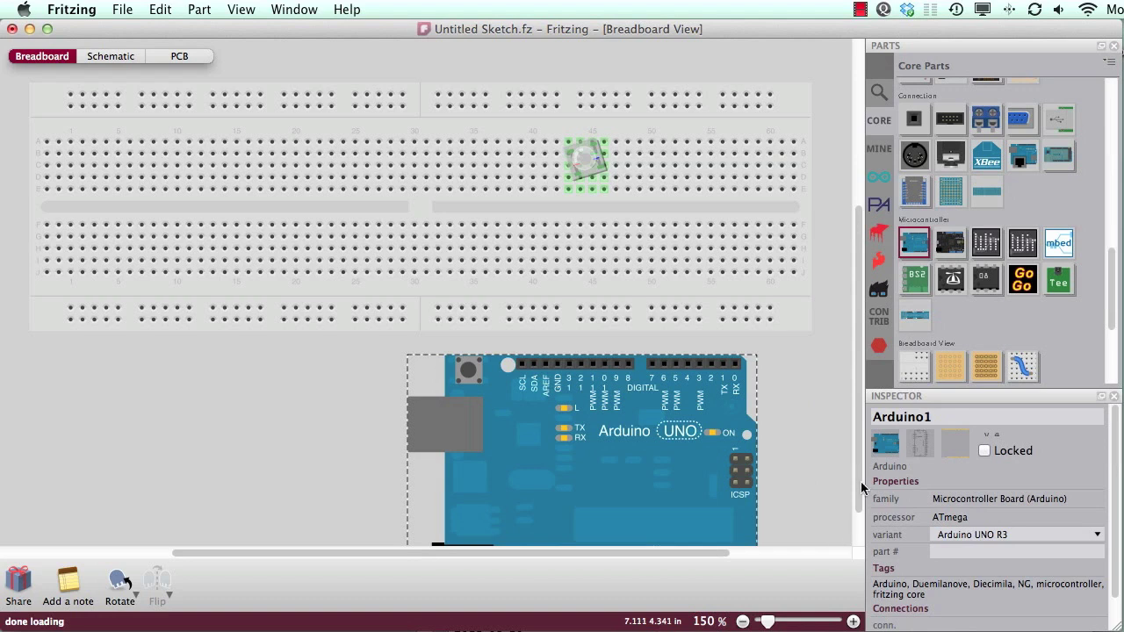
left_click_drag(860, 488, 859, 532)
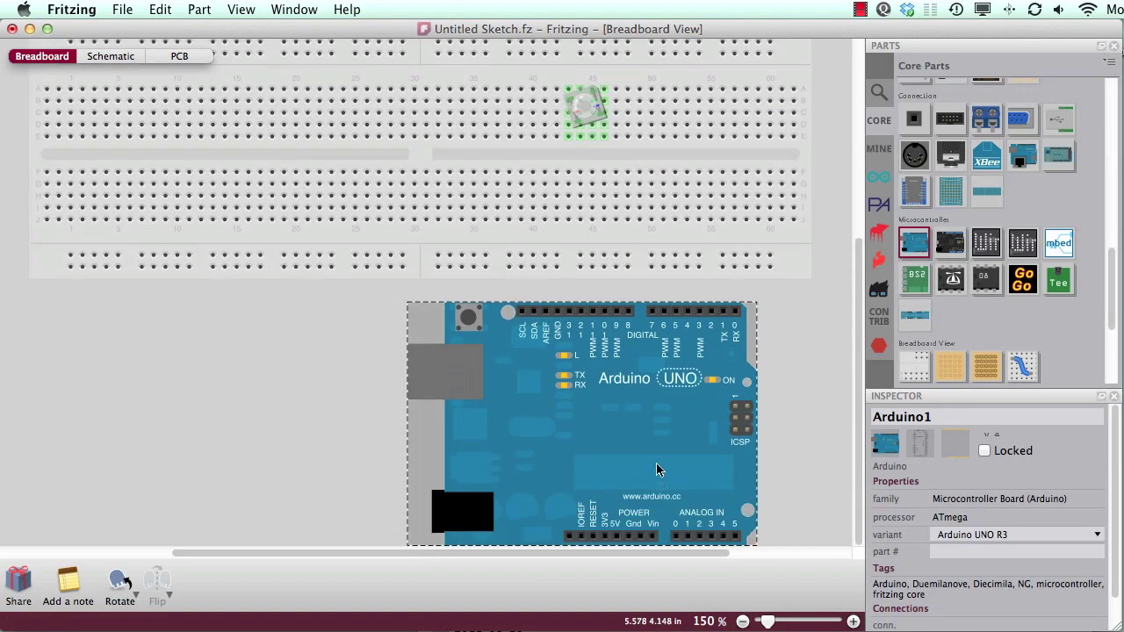
mouse_move(657, 470)
left_mouse_down()
mouse_move(673, 462)
mouse_move(646, 462)
left_mouse_up()
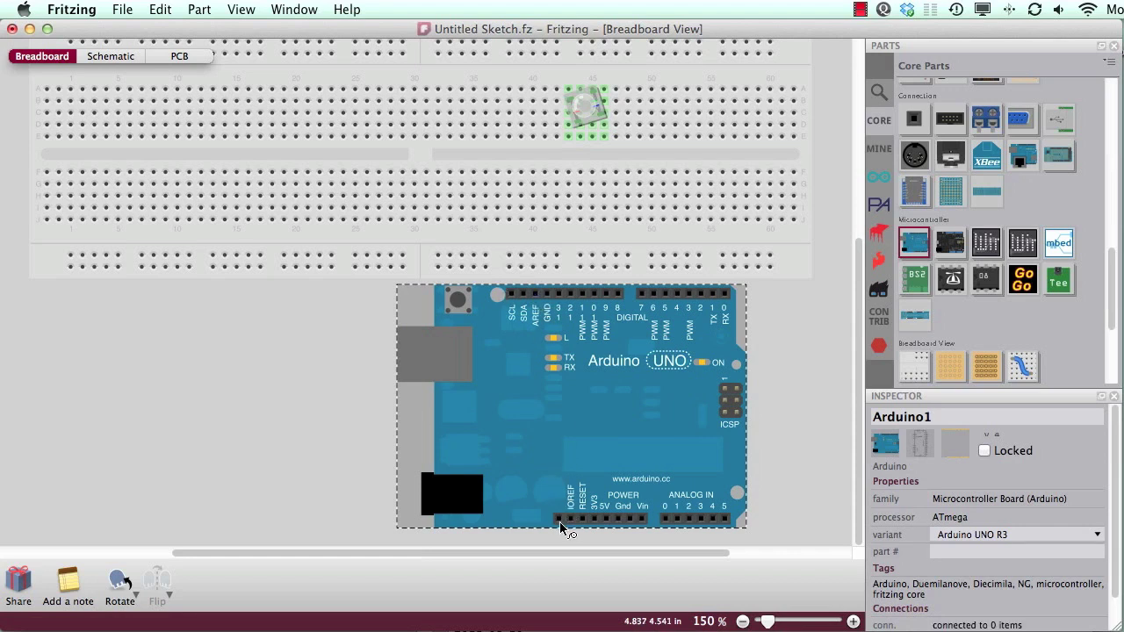
left_click(276, 425)
left_click(536, 248)
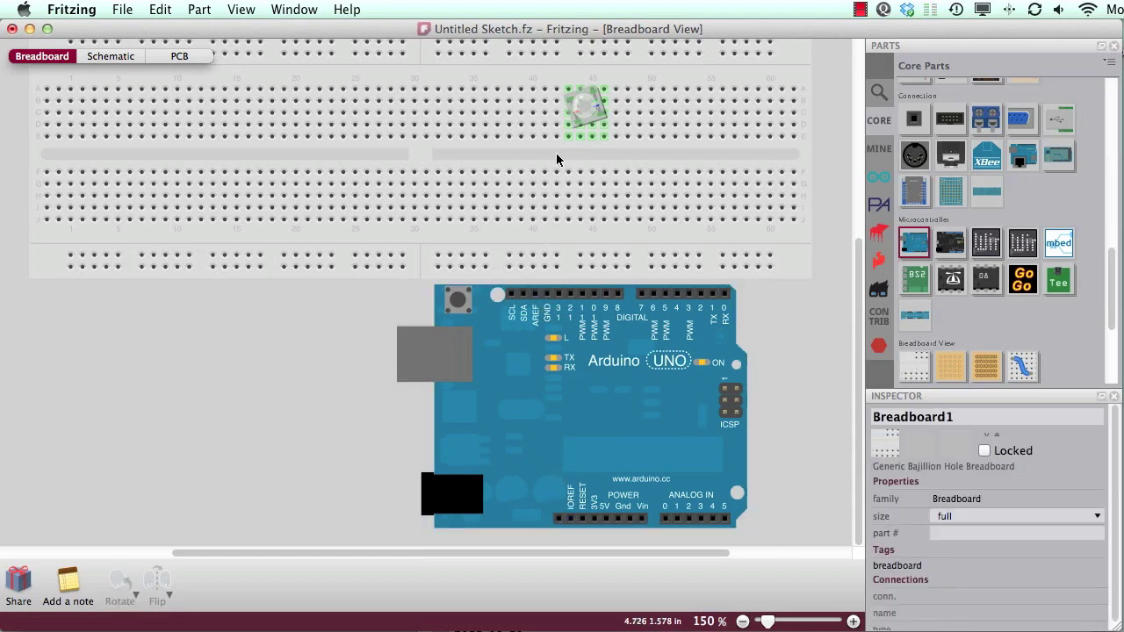
left_click(530, 376)
left_click(820, 424)
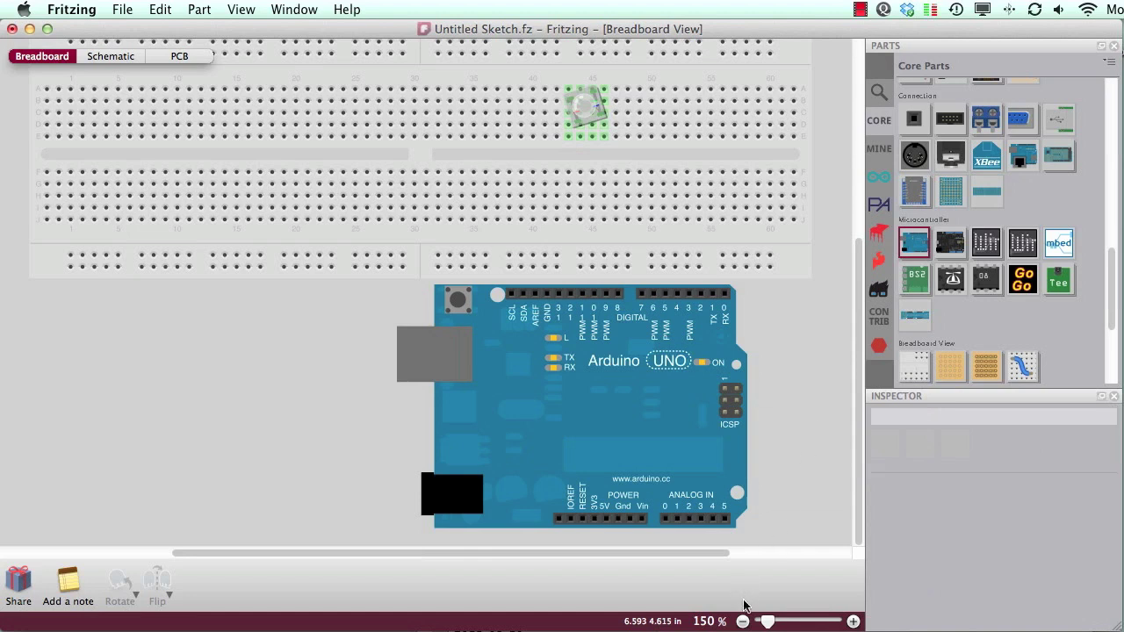
Zoom out to 100% and bring the Arduino up close beneath the breadboard.
left_click(742, 621)
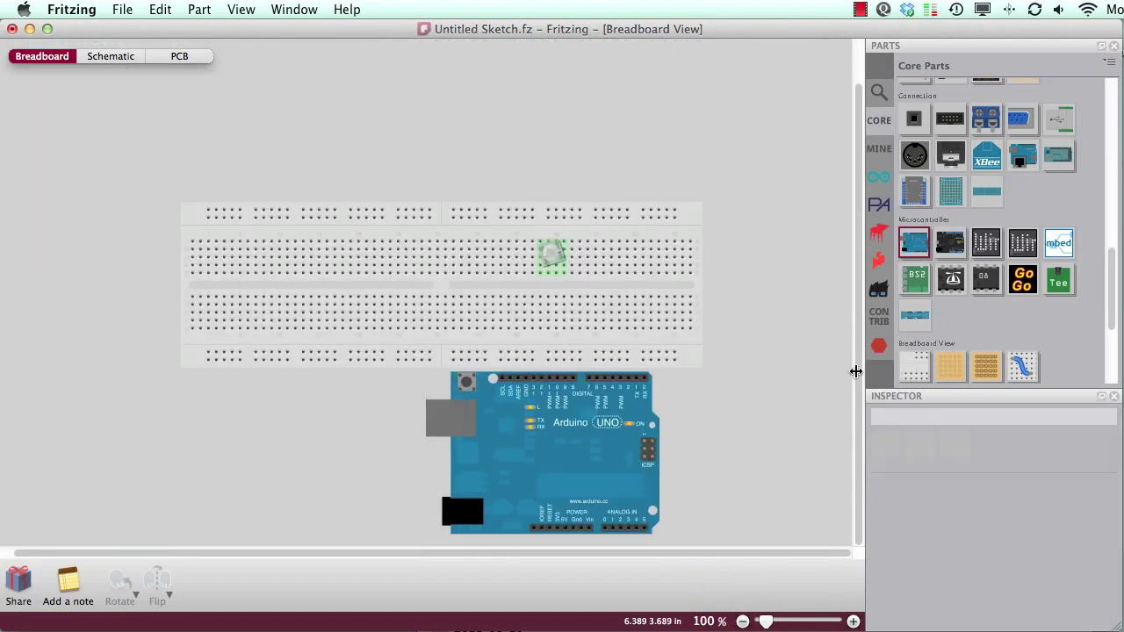
left_click(533, 323)
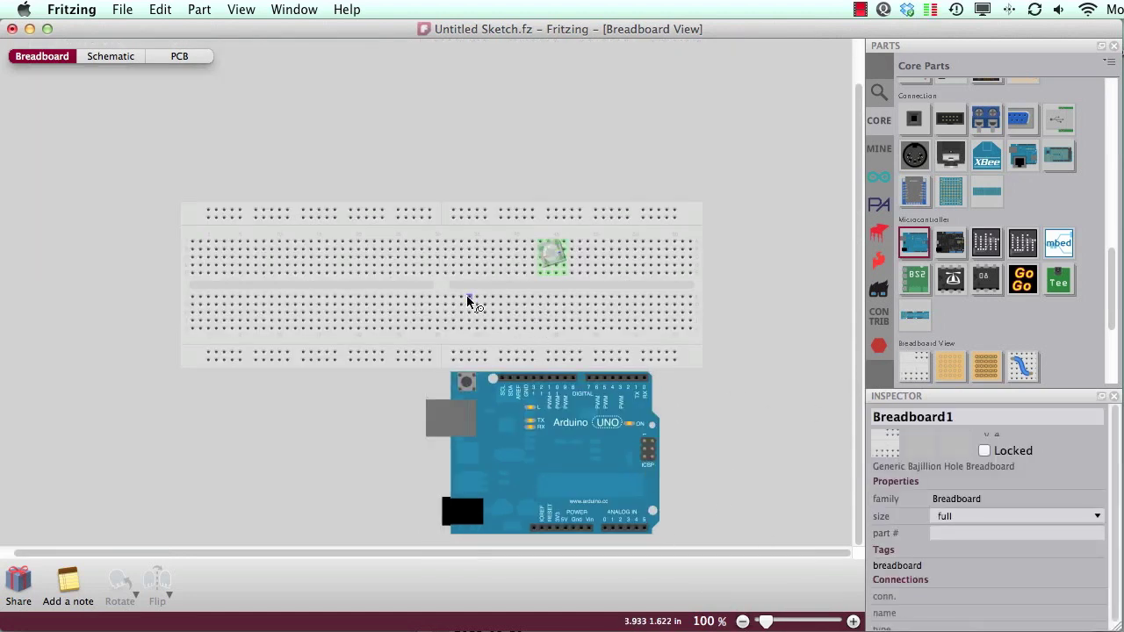
left_click_drag(437, 283, 439, 231)
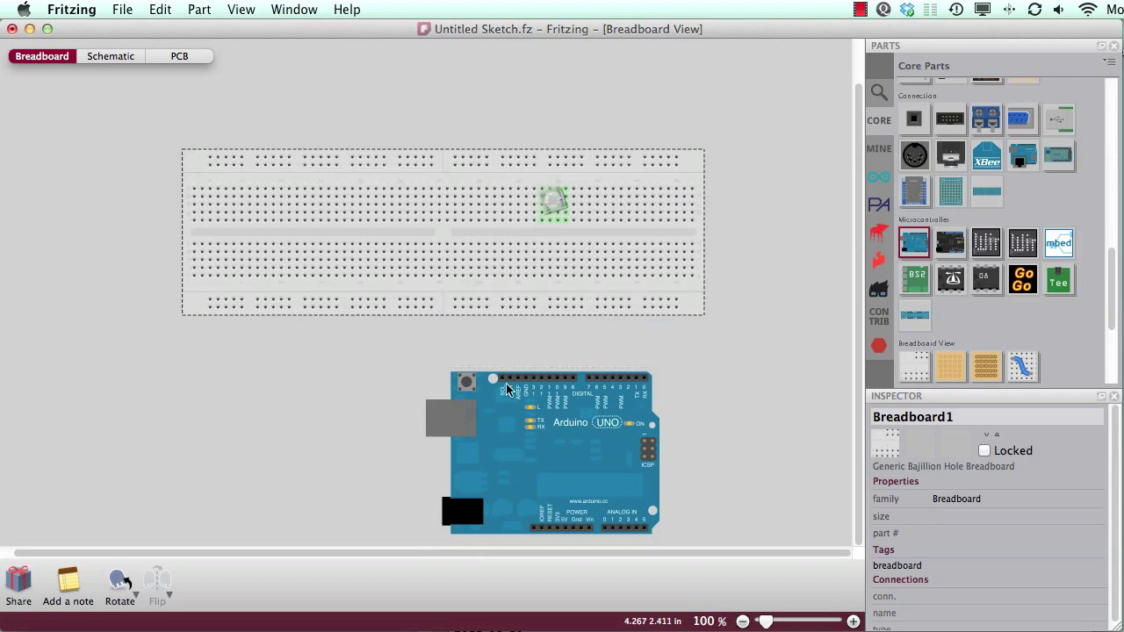
left_click(538, 409)
mouse_move(537, 409)
left_mouse_down()
mouse_move(534, 381)
mouse_move(537, 391)
left_mouse_up()
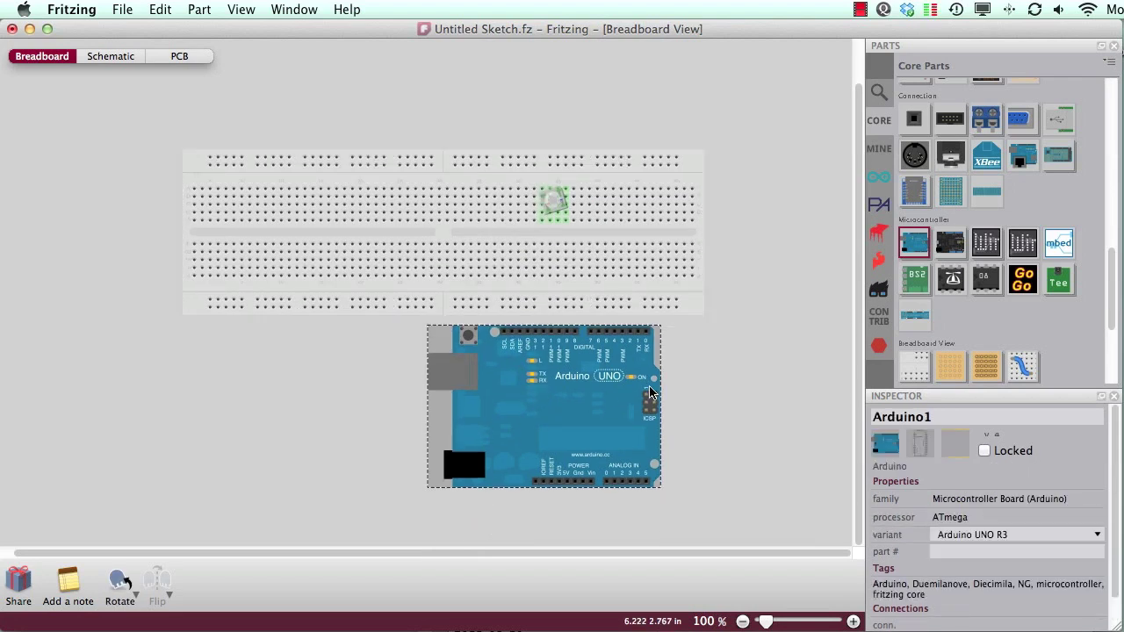
left_click(540, 228)
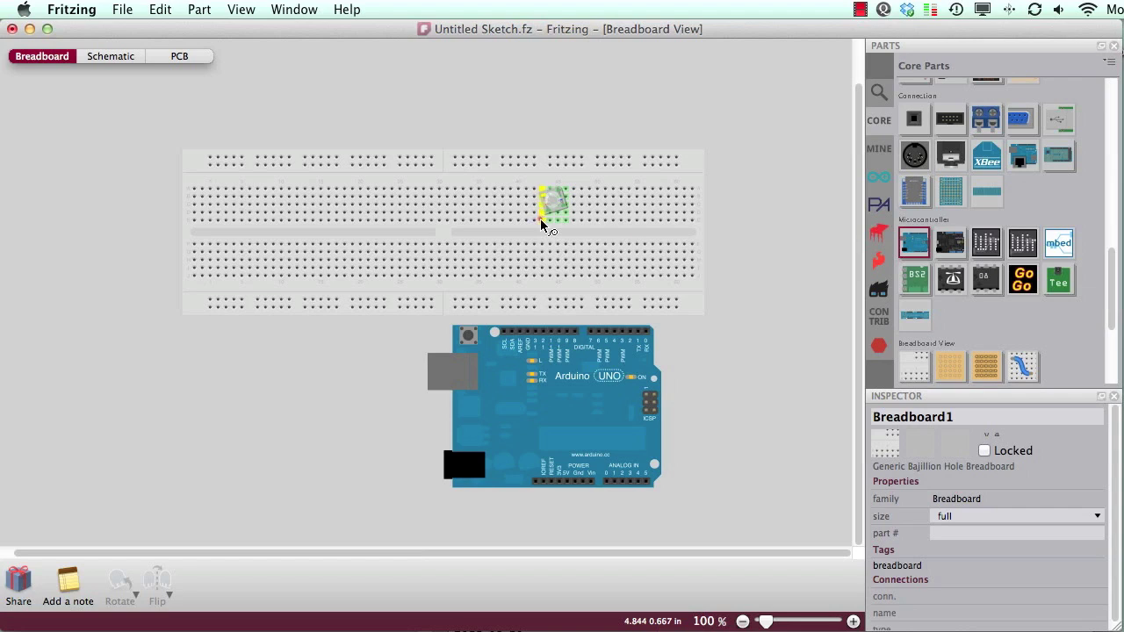
Draw a red wire from breadboard hole E43 to the Arduino's +5V pin.
left_click_drag(539, 219, 571, 490)
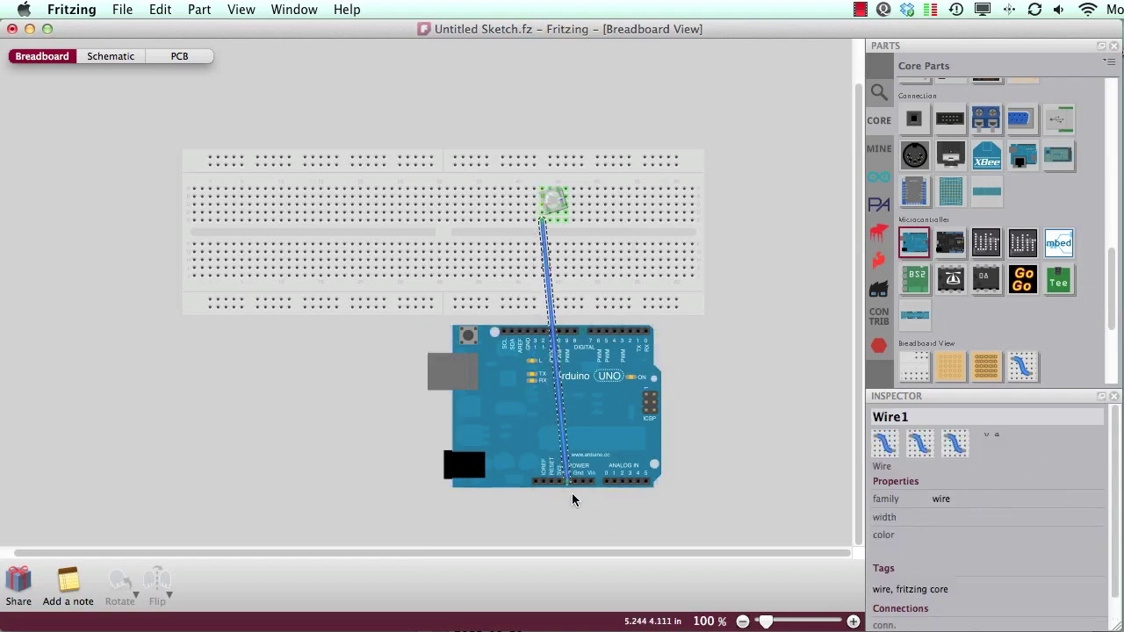
right_click(549, 324)
mouse_move(597, 353)
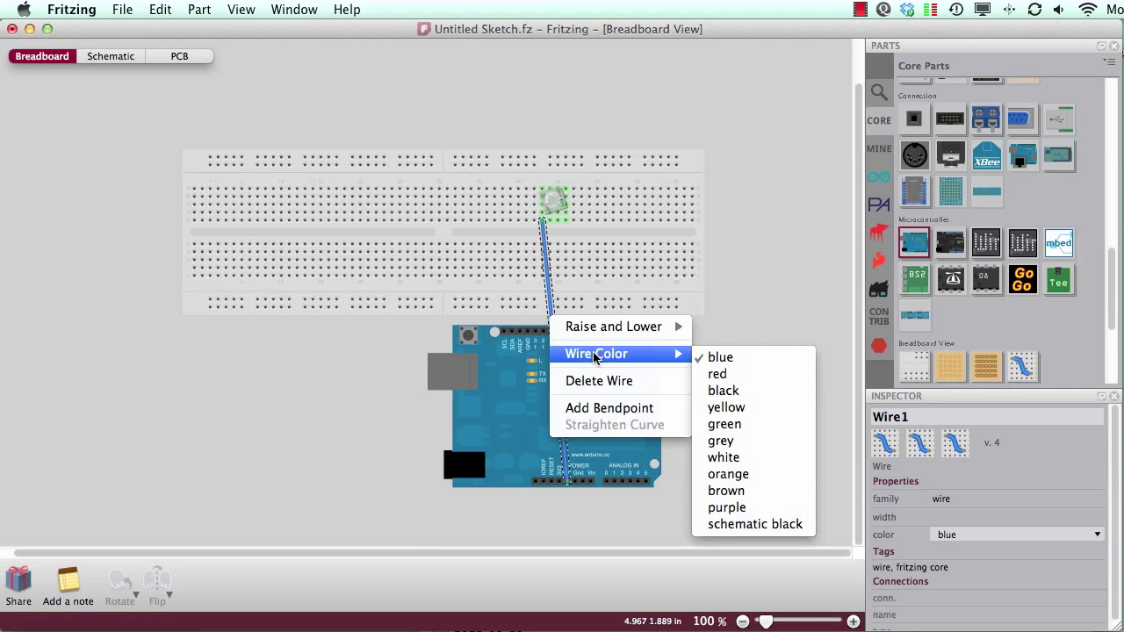
left_click(757, 376)
left_click(760, 338)
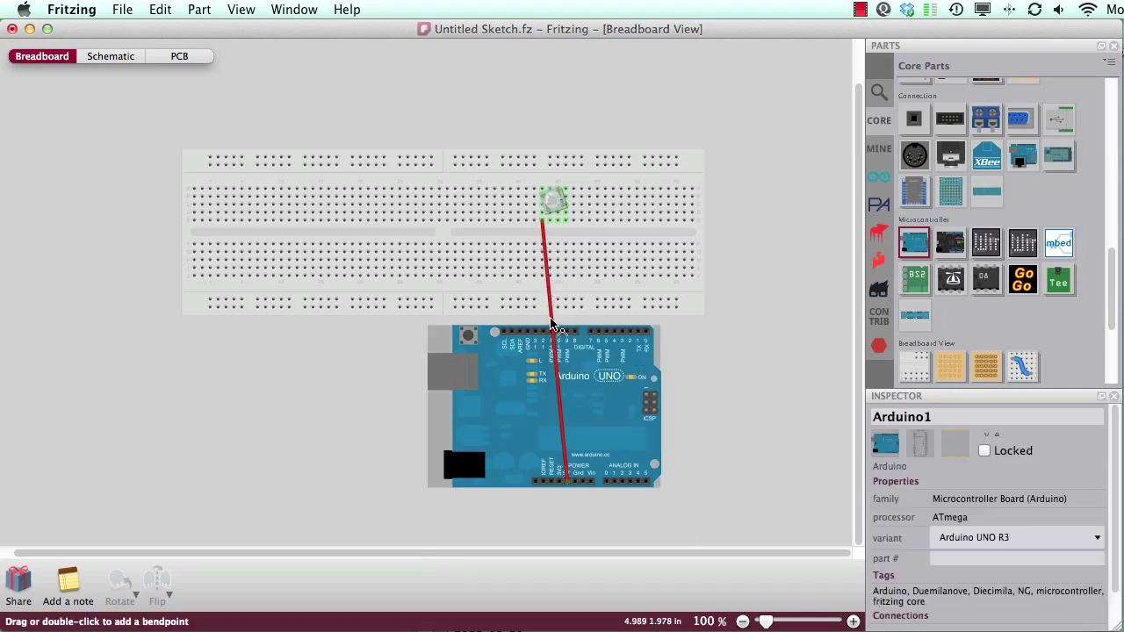
Add a bendpoint so the red wire runs along the Arduino's bottom header.
left_click_drag(553, 323, 542, 482)
left_click(755, 454)
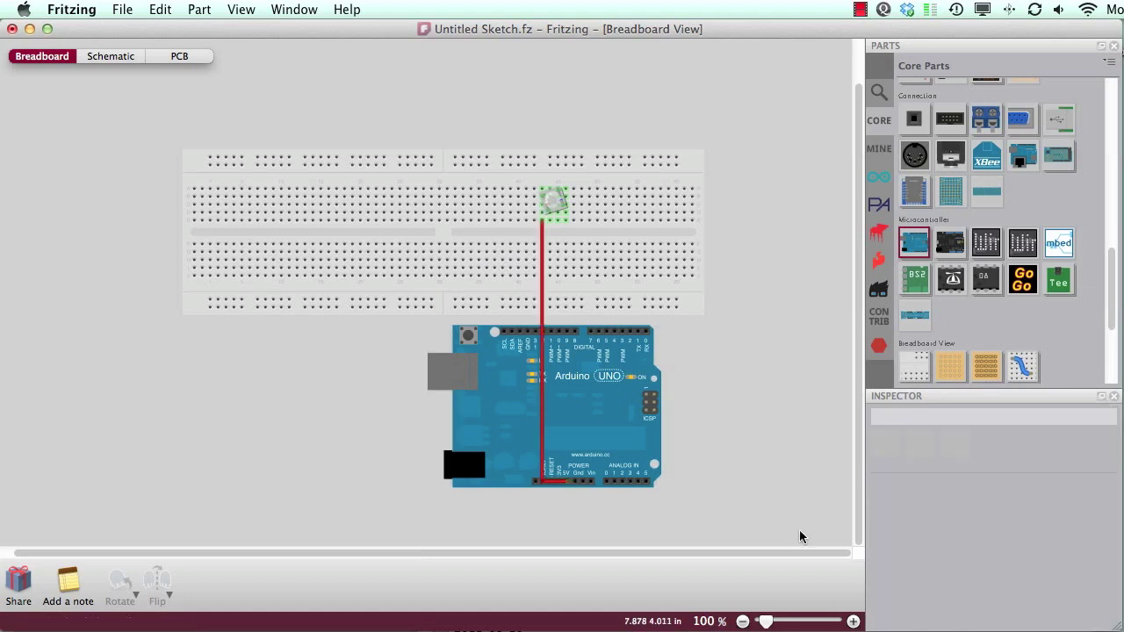
left_click(853, 621)
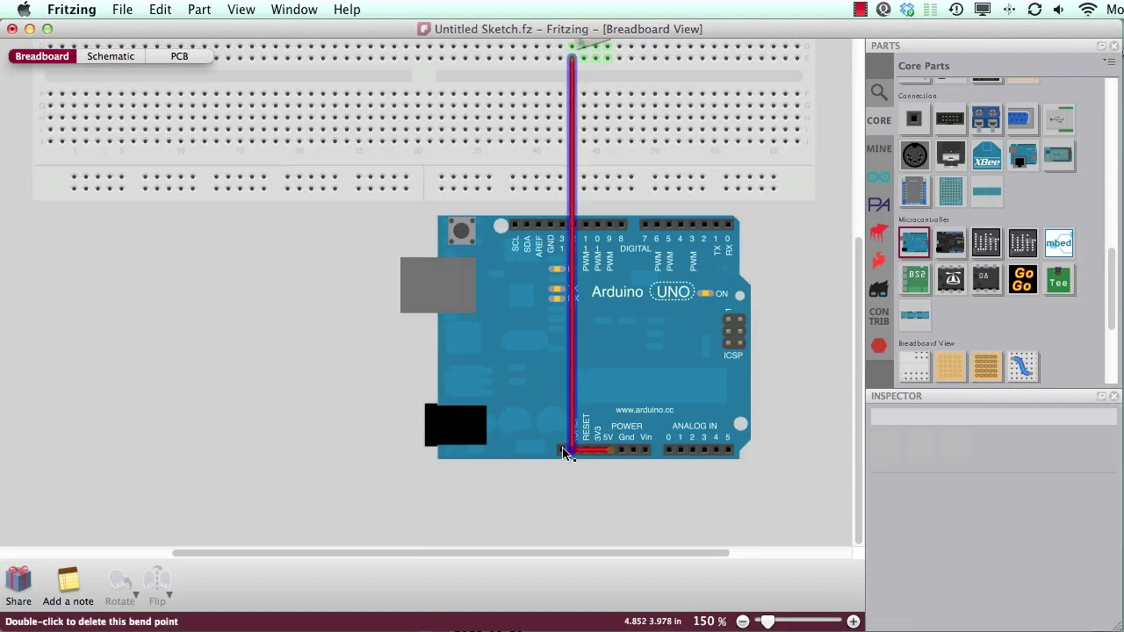
left_click_drag(860, 384, 860, 349)
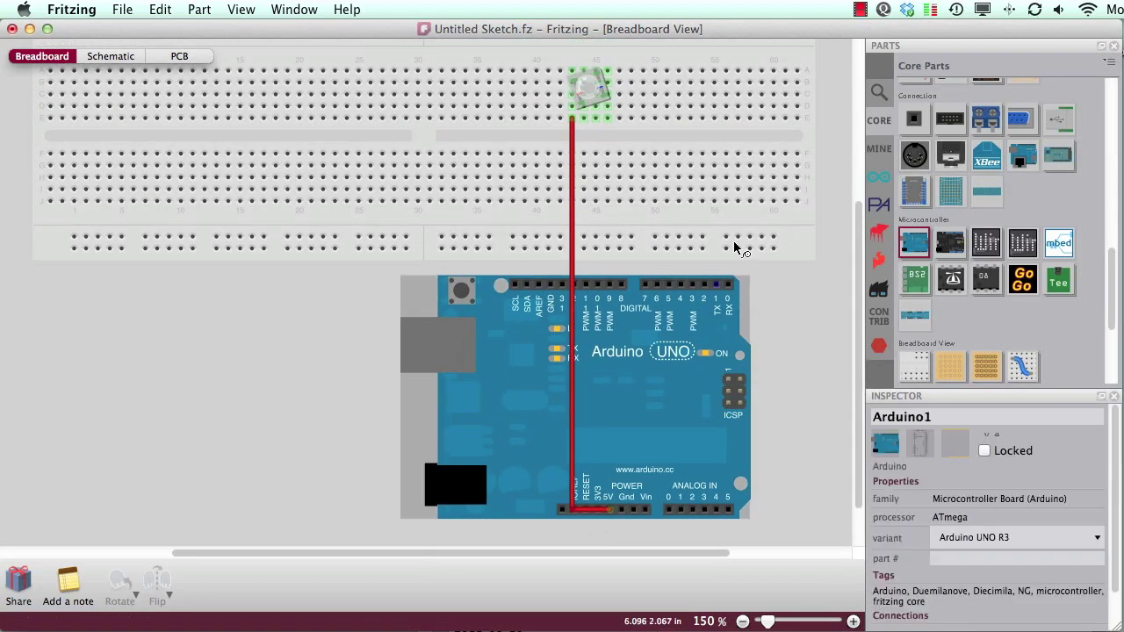
Place a 220 Ω resistor below the LED and duplicate it twice, setting R2 and R3 beside it.
scroll(910, 142, "up", 5)
left_click_drag(913, 112, 209, 363)
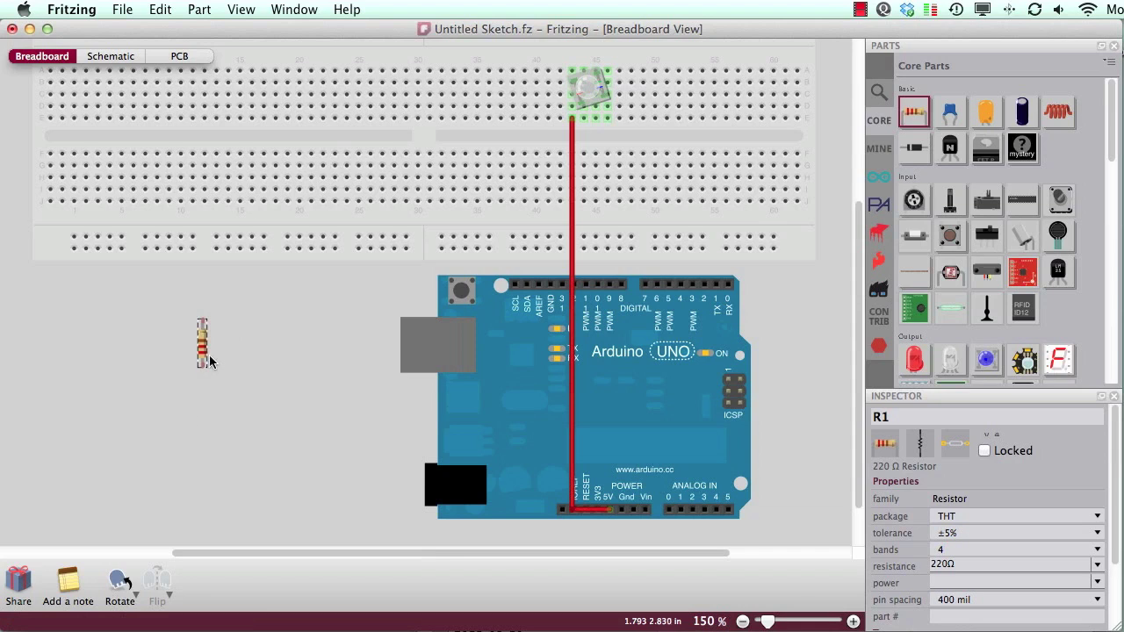
left_click_drag(210, 361, 588, 149)
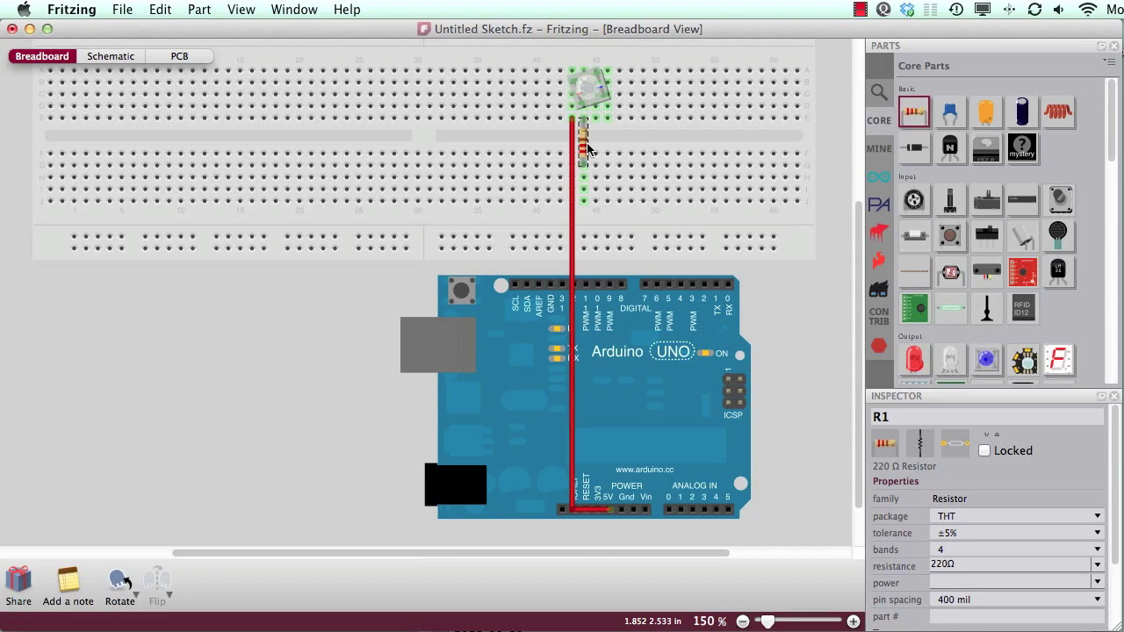
key("super+d")
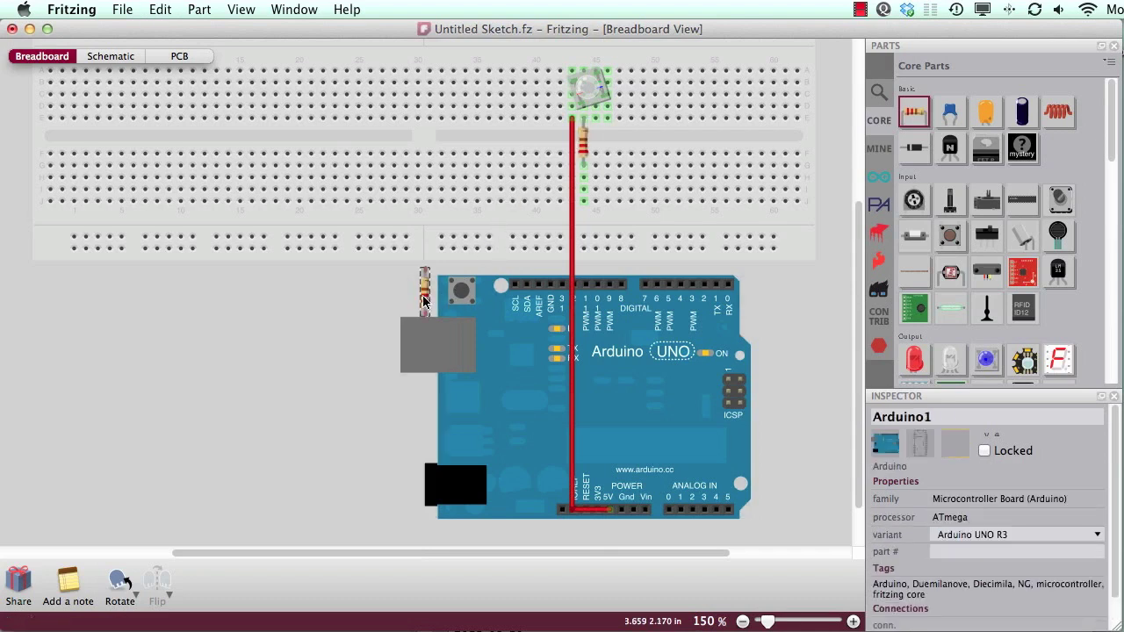
left_click_drag(422, 301, 584, 156)
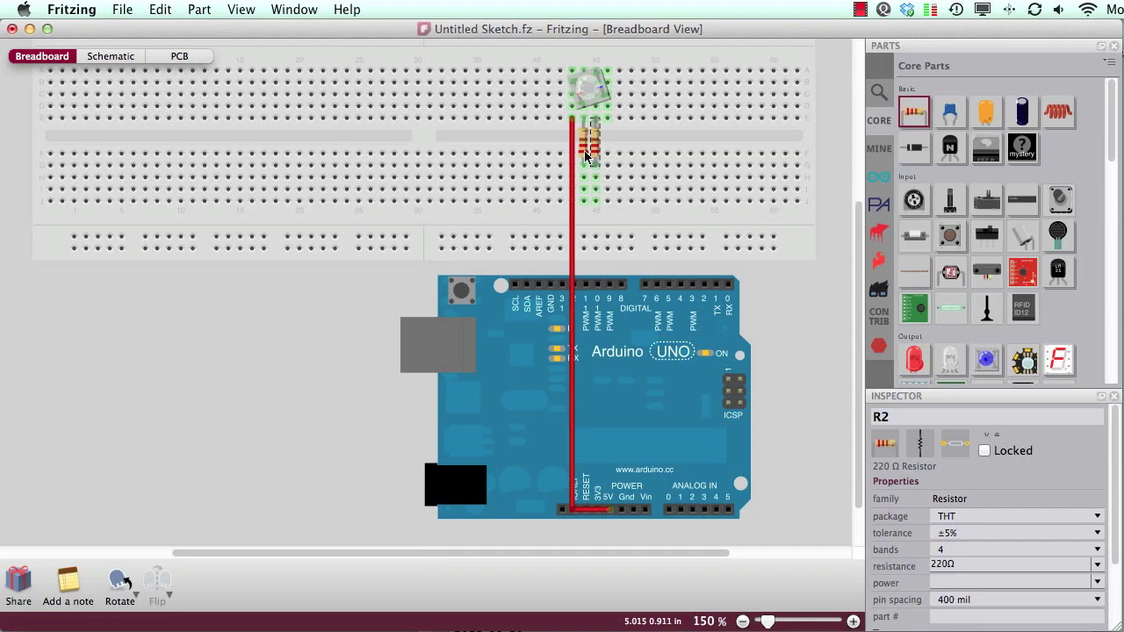
key("super+d")
left_click_drag(423, 294, 606, 146)
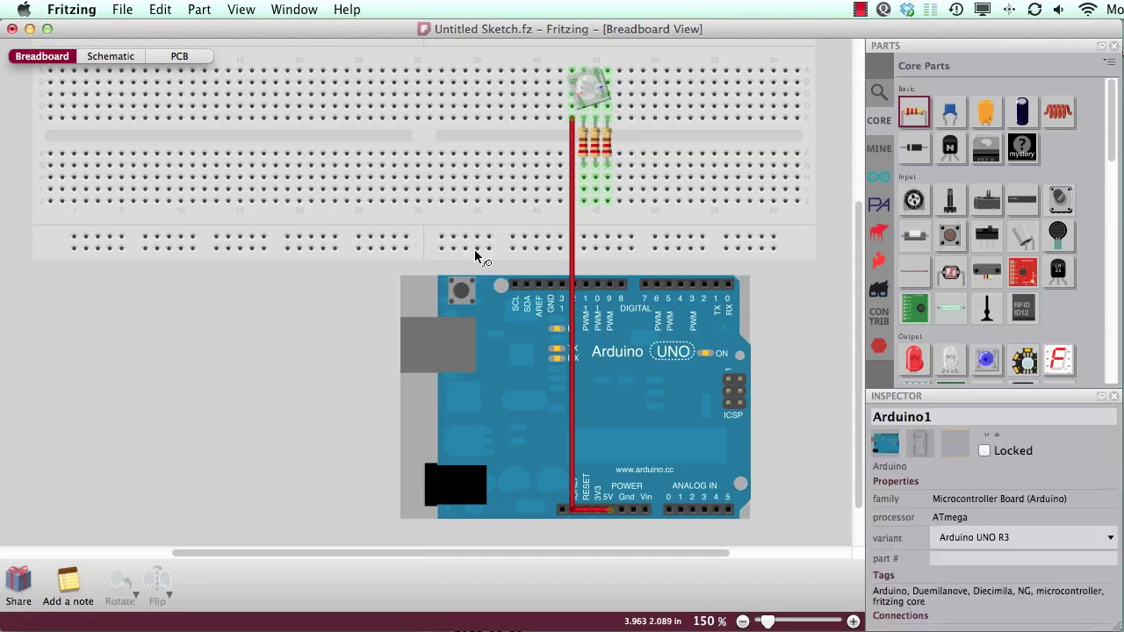
Run yellow wires from J44 to pin D11 and J45 to pin D10, then zoom to fit.
left_click_drag(582, 197, 588, 286)
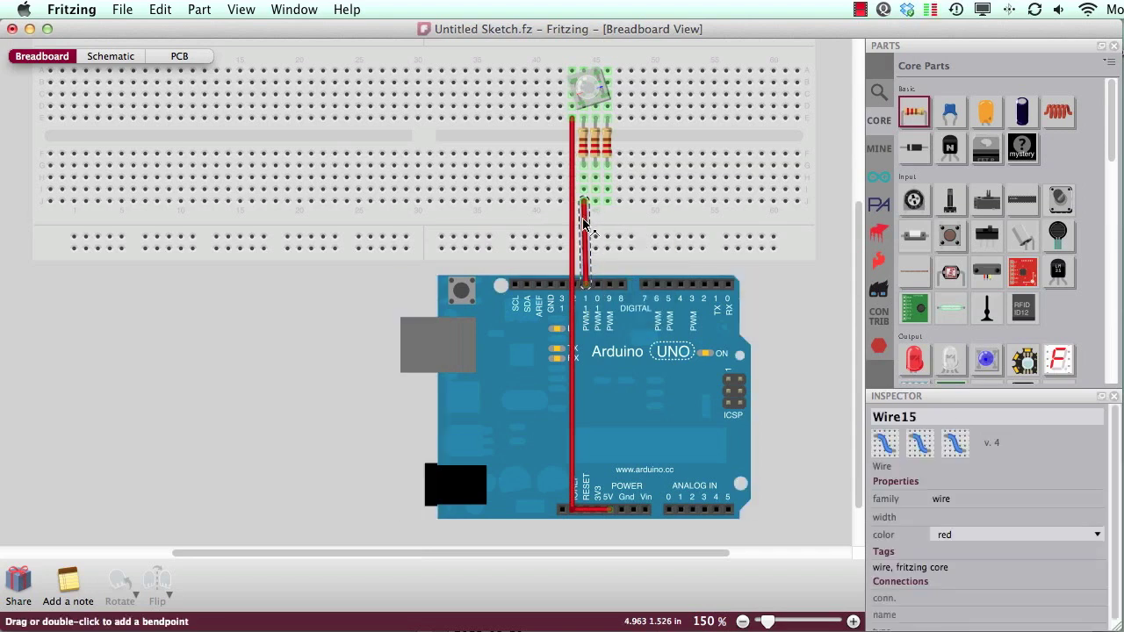
right_click(584, 225)
mouse_move(629, 254)
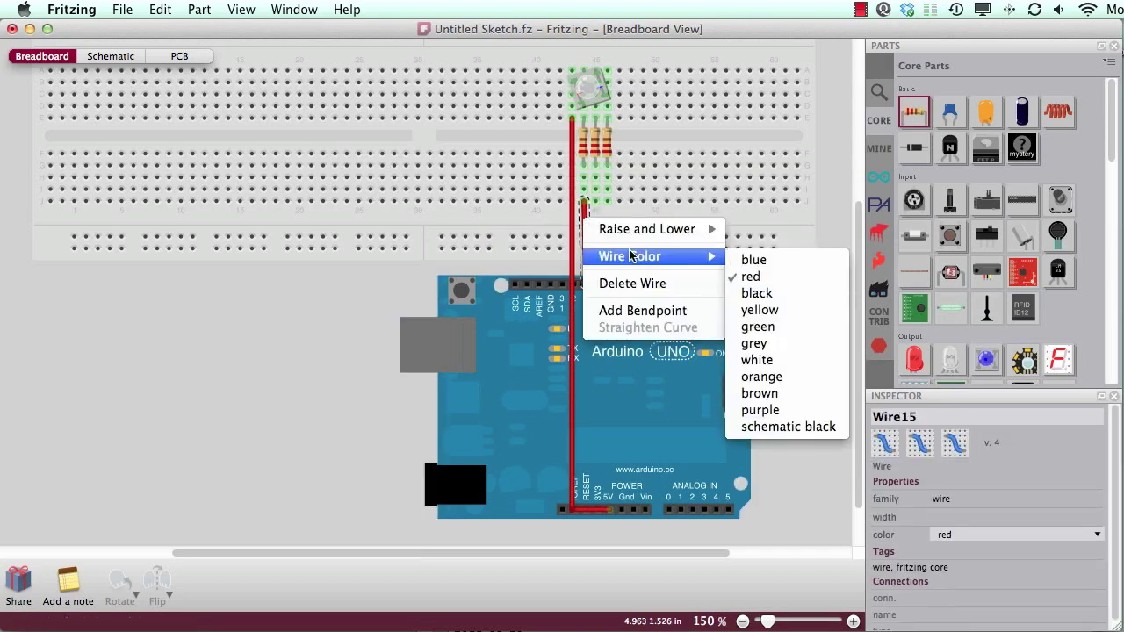
left_click(755, 310)
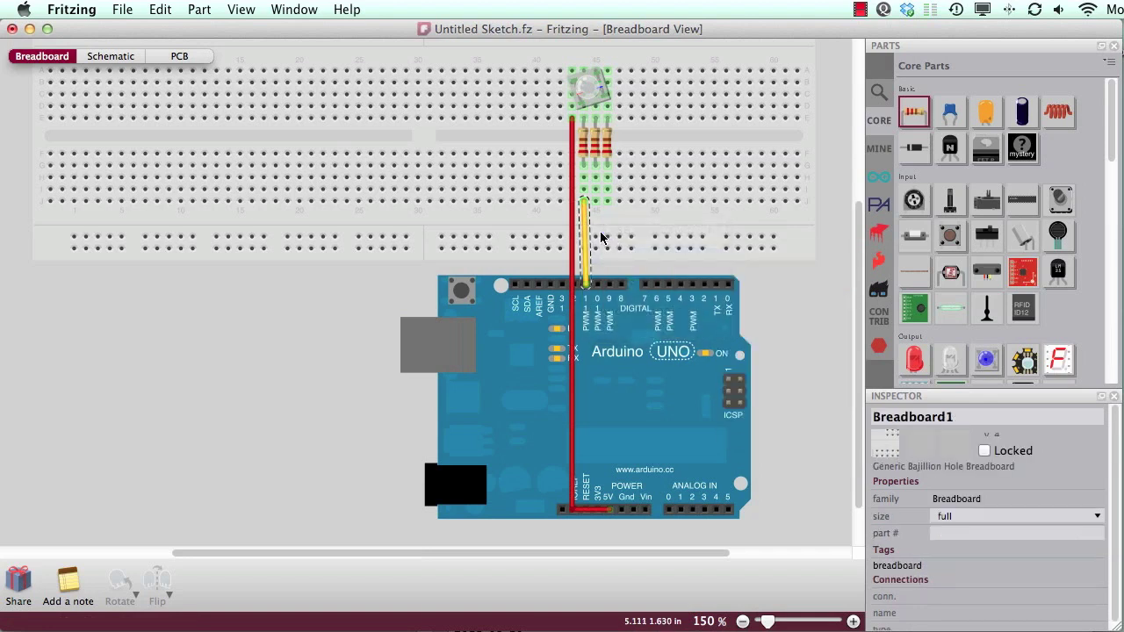
left_click_drag(597, 202, 602, 286)
key("super+0")
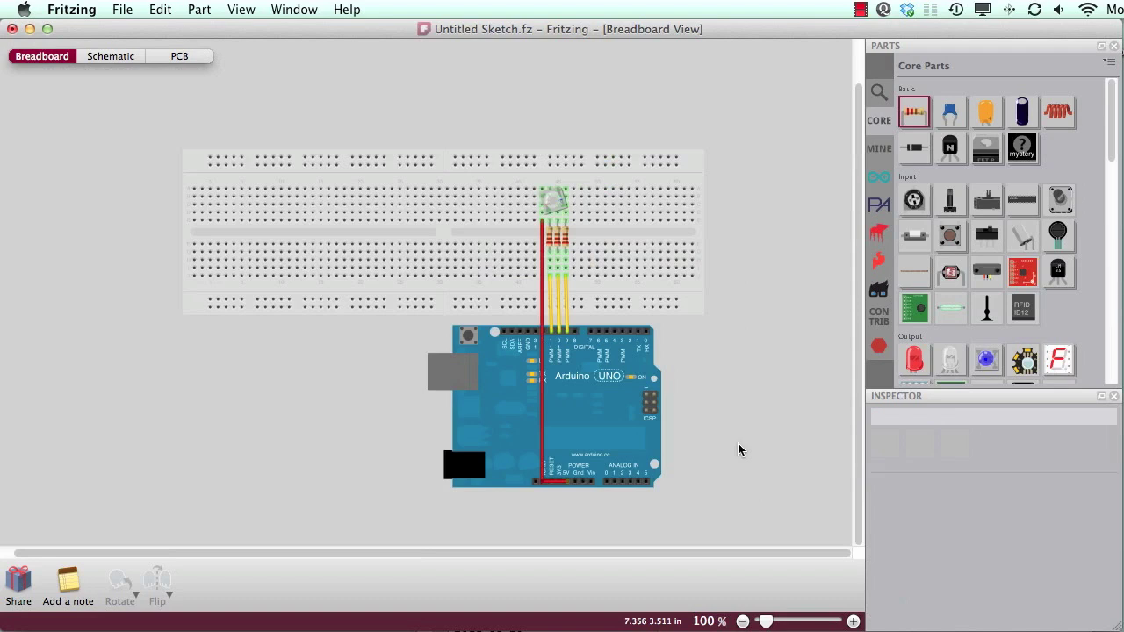